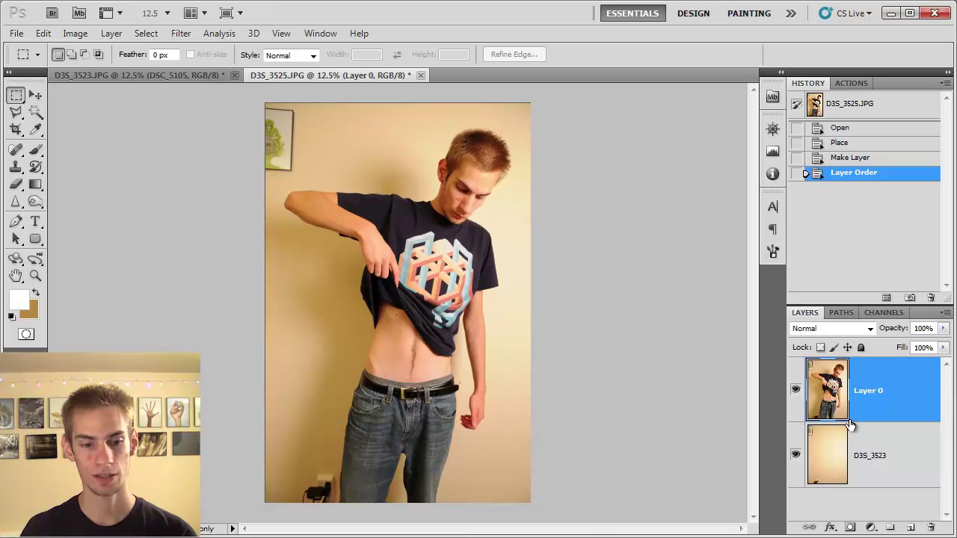
# Step: Select the man's head, arms and T-shirt on Layer 0 using the Quick Selection tool with a 32 px brush
pyautogui.press('w')
pyautogui.hotkey('ctrl', '+')
pyautogui.click(136, 55)
pyautogui.moveTo(106, 85)
pyautogui.mouseDown()
pyautogui.moveTo(146, 96)
pyautogui.moveTo(104, 83)
pyautogui.moveTo(79, 91)
pyautogui.mouseUp()
pyautogui.press('Return')
pyautogui.moveTo(413, 278)
pyautogui.mouseDown()
pyautogui.moveTo(470, 340)
pyautogui.moveTo(449, 276)
pyautogui.moveTo(460, 164)
pyautogui.moveTo(494, 298)
pyautogui.moveTo(505, 403)
pyautogui.moveTo(497, 457)
pyautogui.mouseUp()
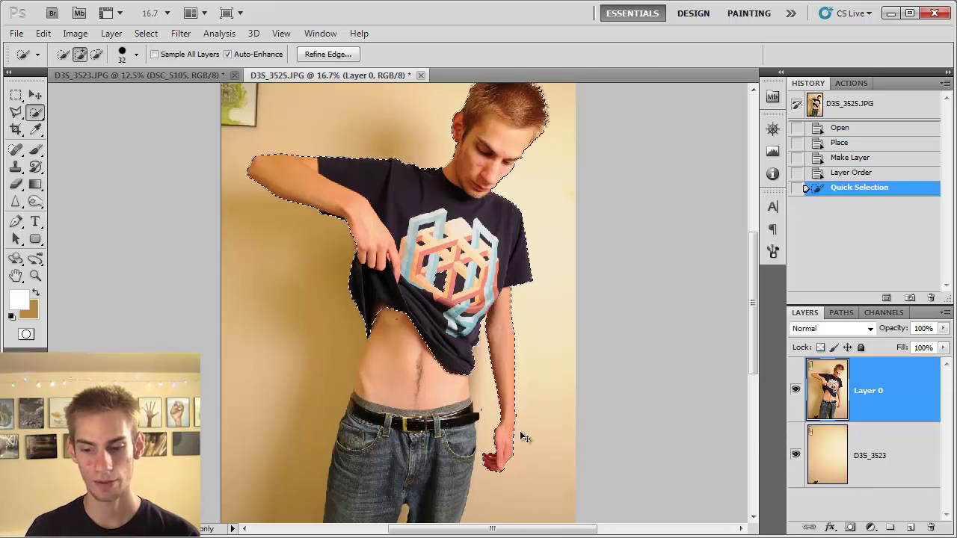
# Step: Add a layer mask to Layer 0 from the selection to hide everything except the head, arms and shirt
pyautogui.hotkey('ctrl', '-')
pyautogui.click(850, 528)
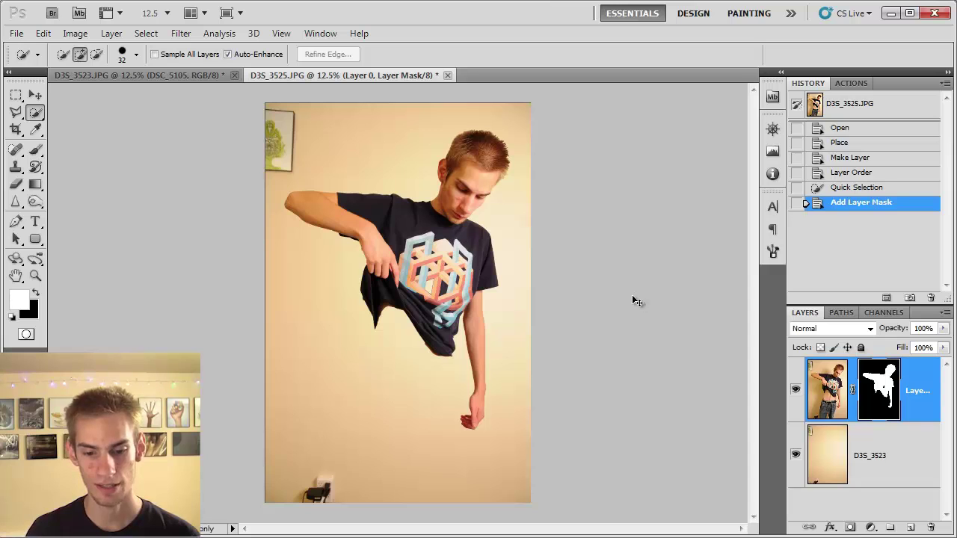
pyautogui.hotkey('ctrl', '+')
pyautogui.hotkey('ctrl', '+')
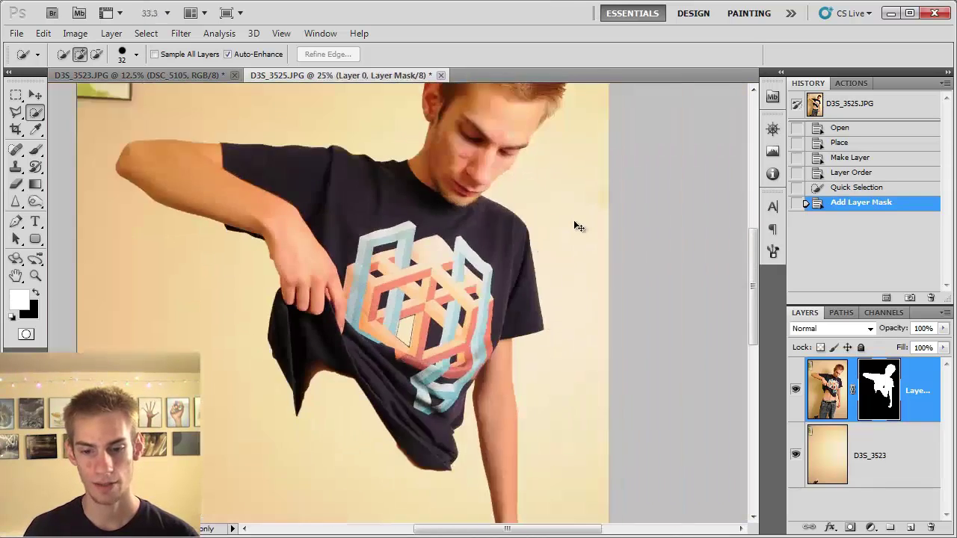
pyautogui.hotkey('ctrl', '-')
pyautogui.hotkey('ctrl', '-')
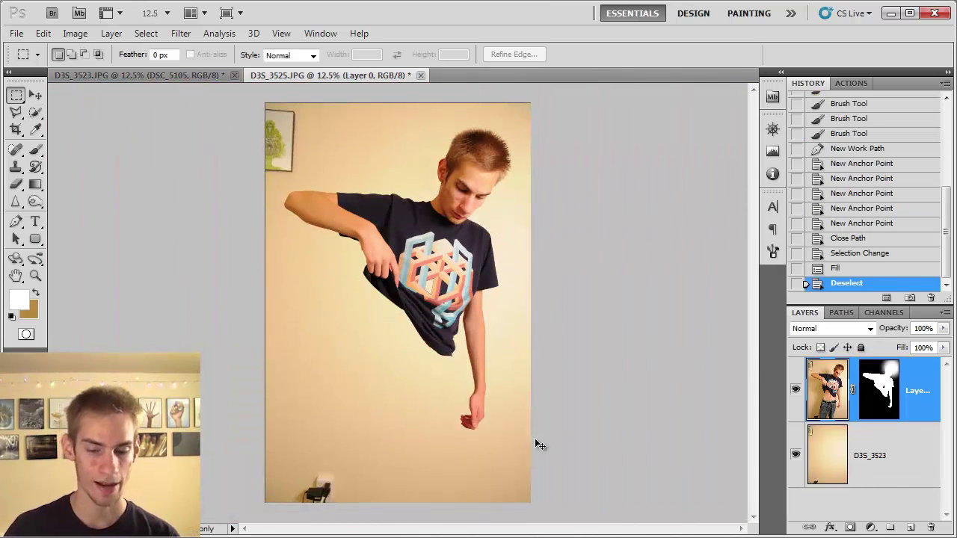
# Step: Select the masked figure again, including the hanging arm and hand, with the Quick Selection tool
pyautogui.hotkey('ctrl', '-')
pyautogui.hotkey('ctrl', '+')
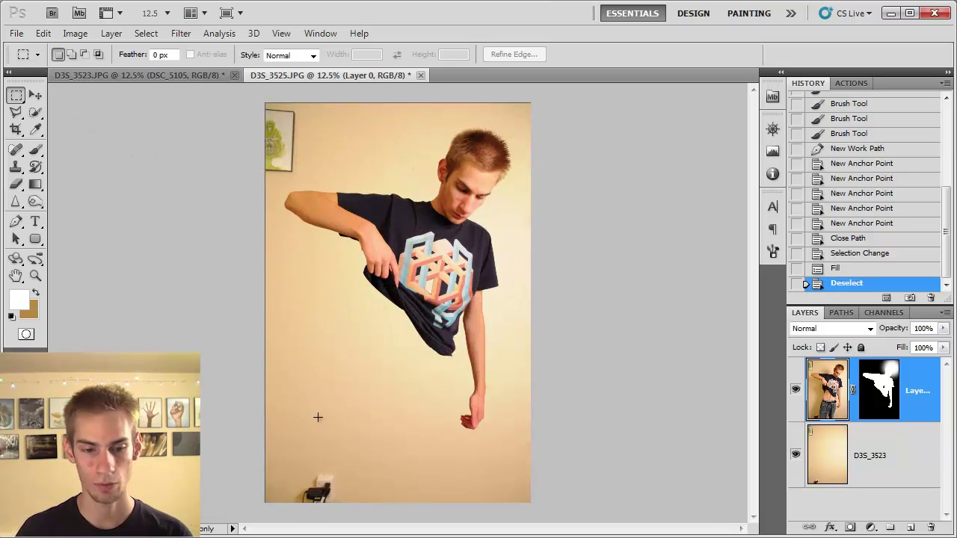
pyautogui.click(35, 112)
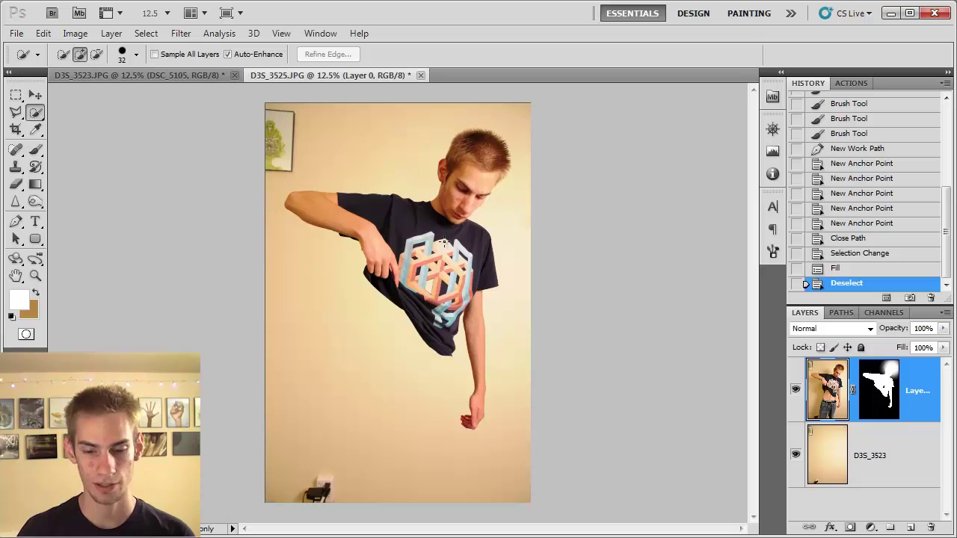
pyautogui.moveTo(298, 215)
pyautogui.mouseDown()
pyautogui.moveTo(331, 212)
pyautogui.moveTo(419, 259)
pyautogui.moveTo(456, 229)
pyautogui.moveTo(466, 155)
pyautogui.moveTo(456, 190)
pyautogui.moveTo(377, 264)
pyautogui.moveTo(383, 282)
pyautogui.moveTo(463, 297)
pyautogui.mouseUp()
pyautogui.moveTo(476, 340); pyautogui.dragTo(471, 419)
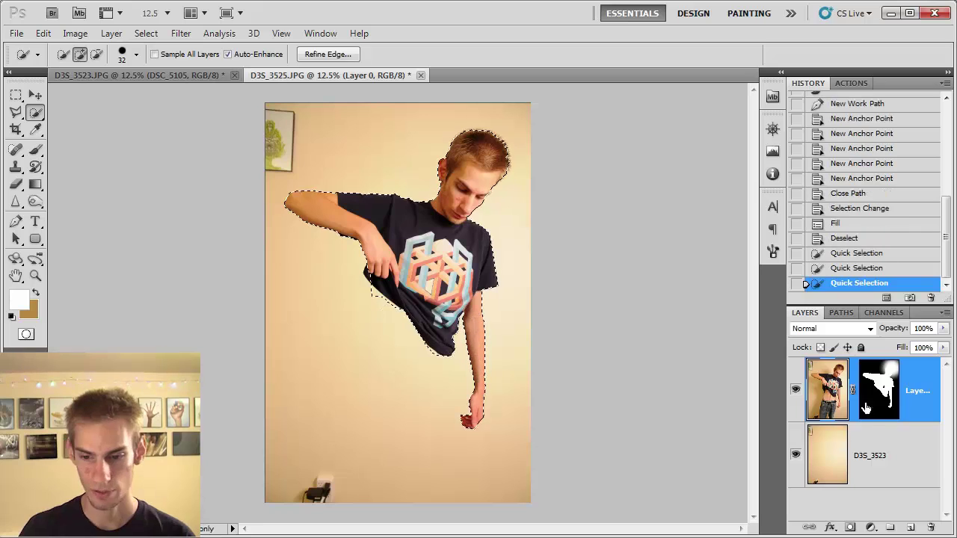
# Step: Create a new layer, fill the figure selection with a tan colour sampled from the lower wall, and deselect
pyautogui.click(910, 527)
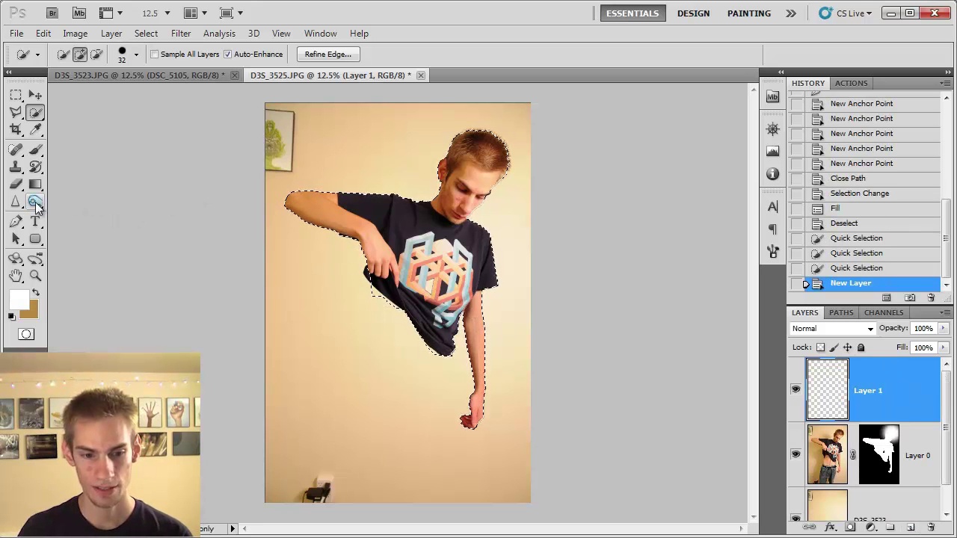
pyautogui.click(35, 312)
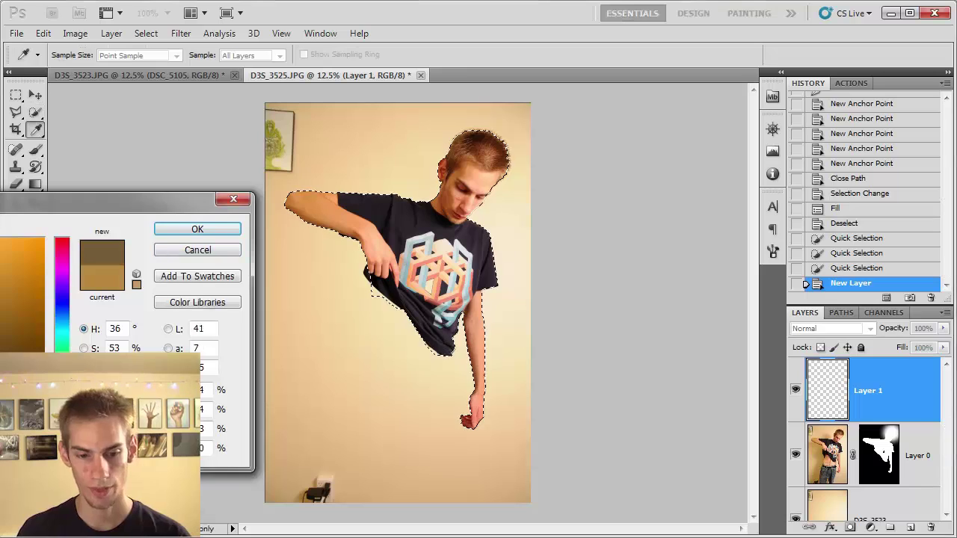
pyautogui.press('Escape')
pyautogui.click(37, 151)
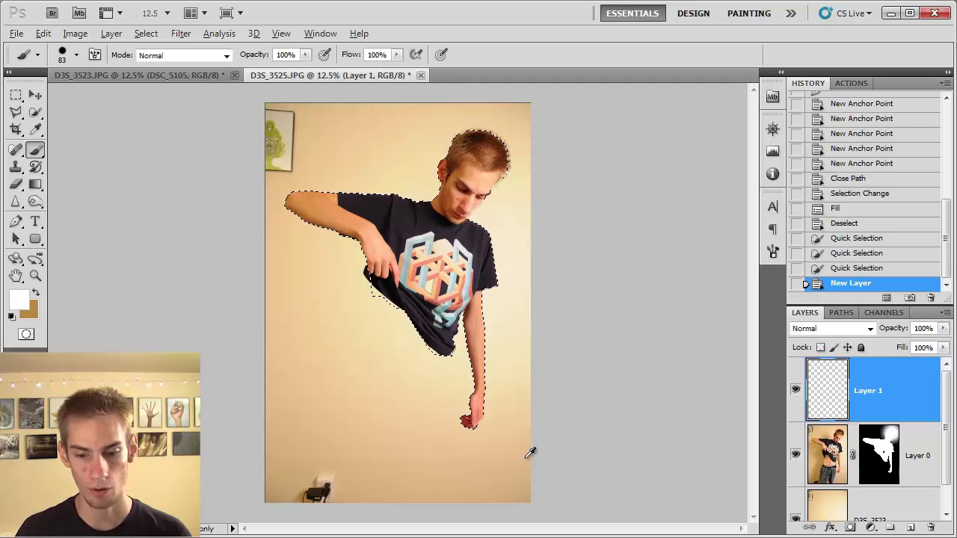
pyautogui.keyDown('alt'); pyautogui.click(527, 487); pyautogui.keyUp('alt')
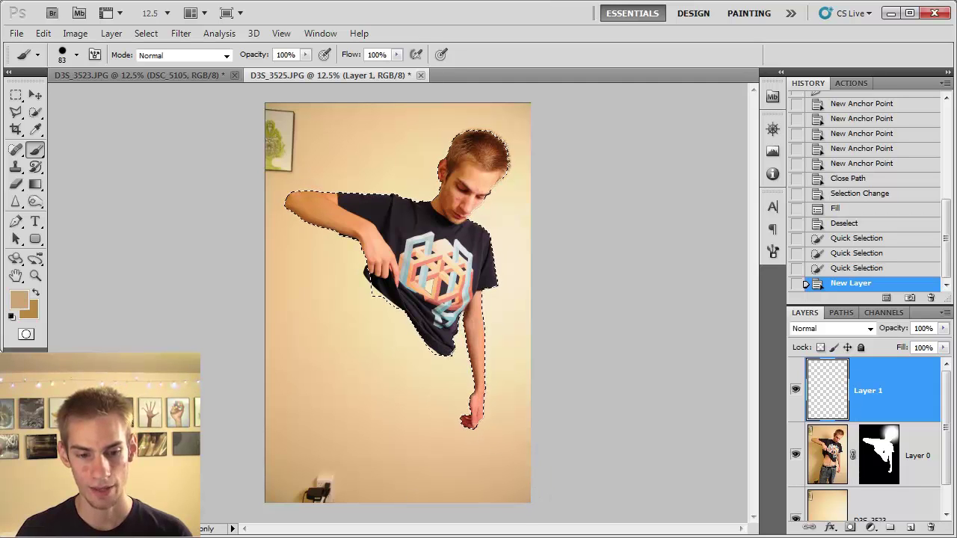
pyautogui.press('x')
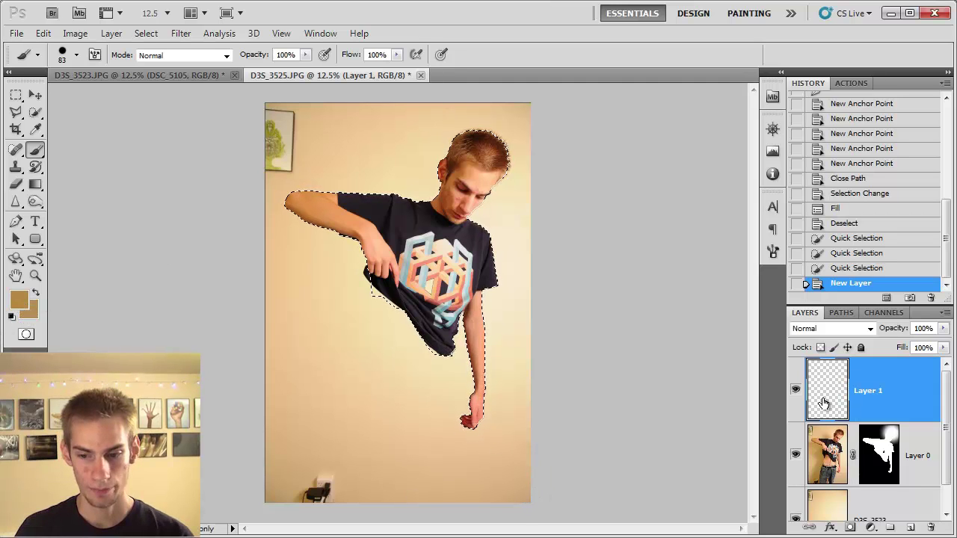
pyautogui.hotkey('alt', 'BackSpace')
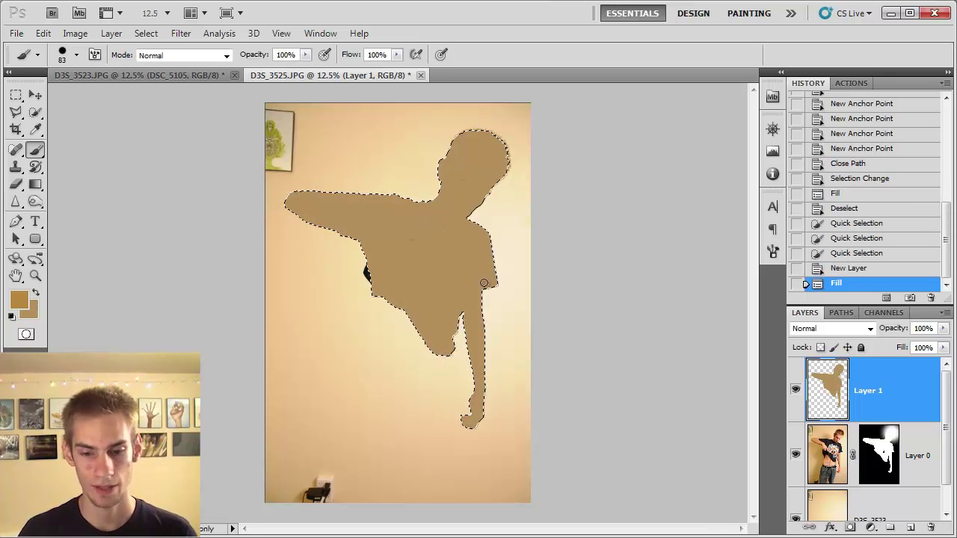
pyautogui.hotkey('ctrl', 'd')
# Step: Move the tan silhouette layer beneath Layer 0 and offset it left and slightly down as a wall shadow
pyautogui.press('m')
pyautogui.scroll(-1, 828, 387)
pyautogui.moveTo(828, 386); pyautogui.dragTo(839, 467)
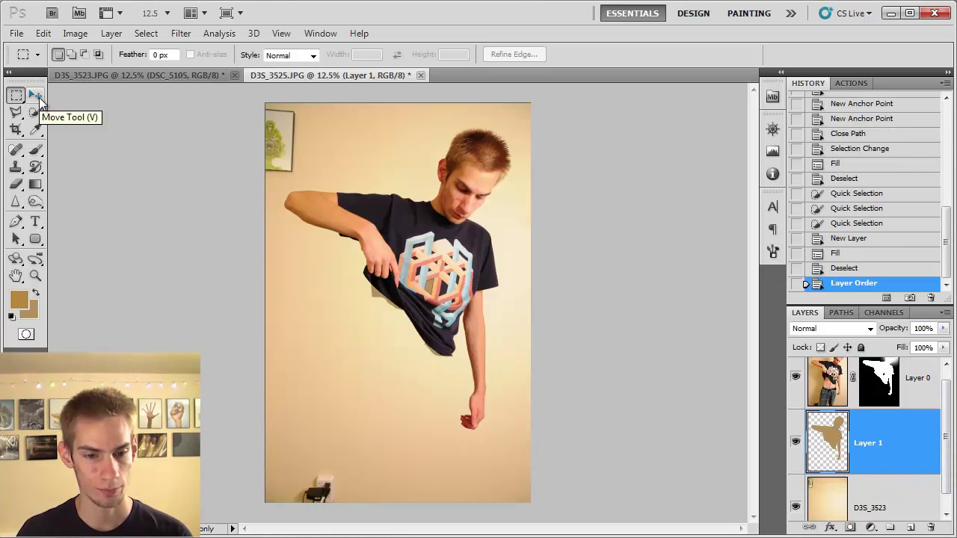
pyautogui.click(36, 96)
pyautogui.moveTo(447, 273); pyautogui.dragTo(409, 280)
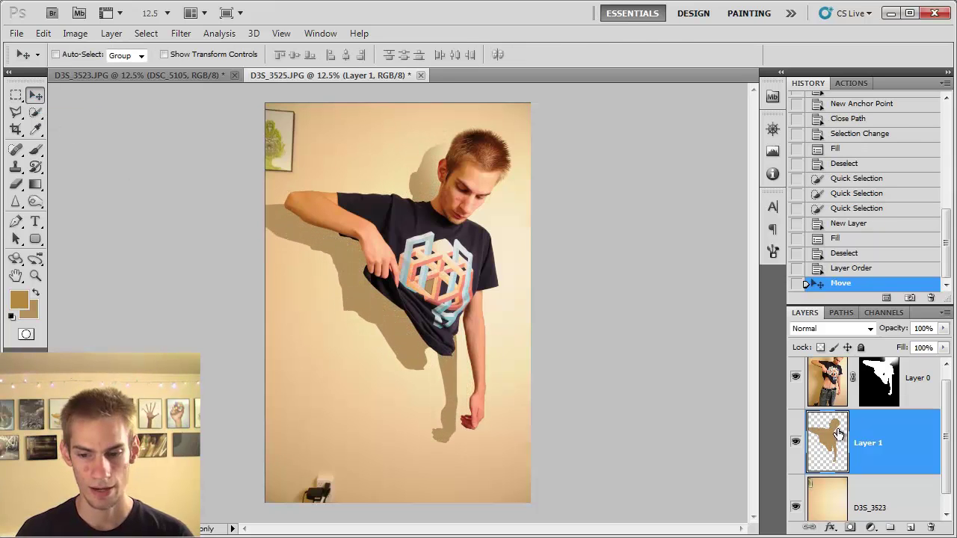
# Step: Apply a Gaussian Blur with a 90.8-pixel radius to the silhouette on Layer 1
pyautogui.click(181, 33)
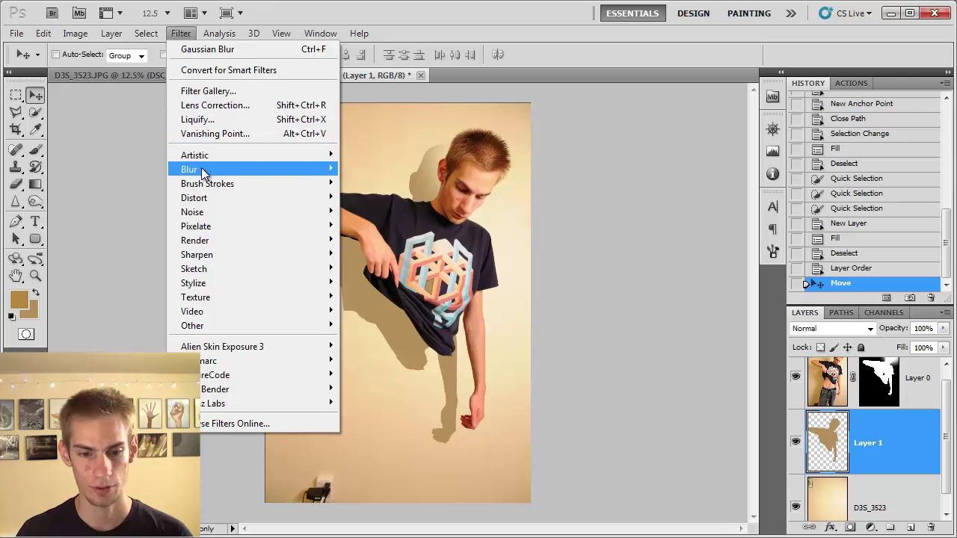
pyautogui.moveTo(247, 169)
pyautogui.click(410, 225)
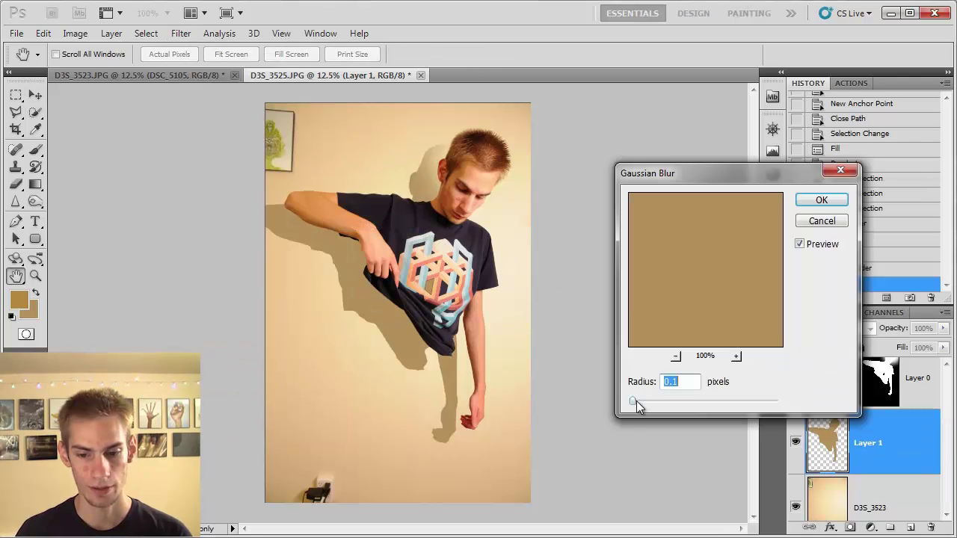
pyautogui.moveTo(710, 400); pyautogui.dragTo(758, 405)
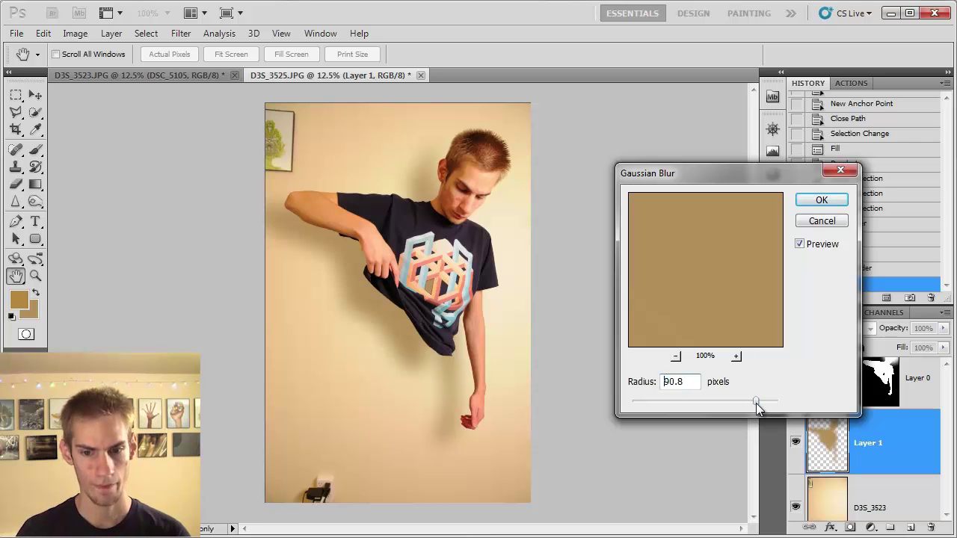
pyautogui.click(819, 200)
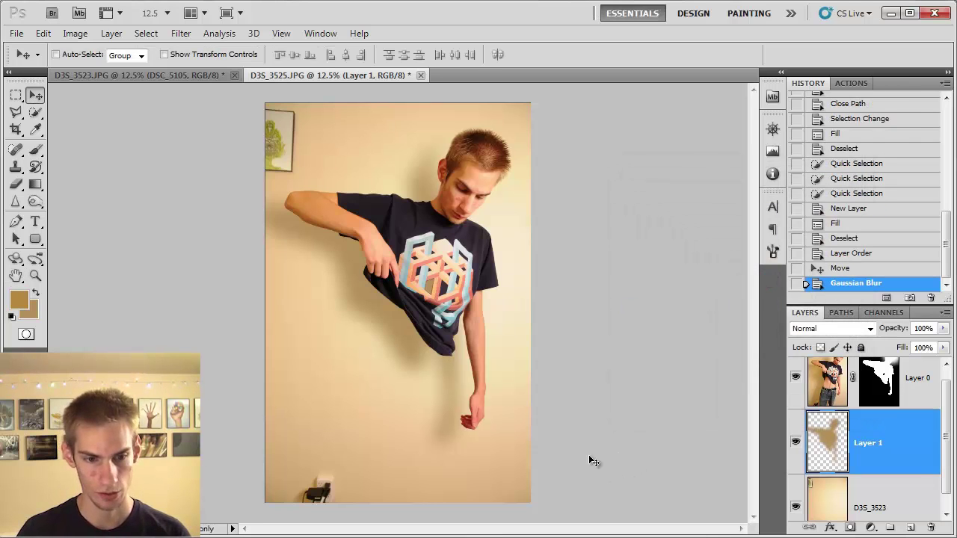
# Step: Extend the canvas downward to a height of 4600 pixels, anchored at the top centre
pyautogui.click(75, 33)
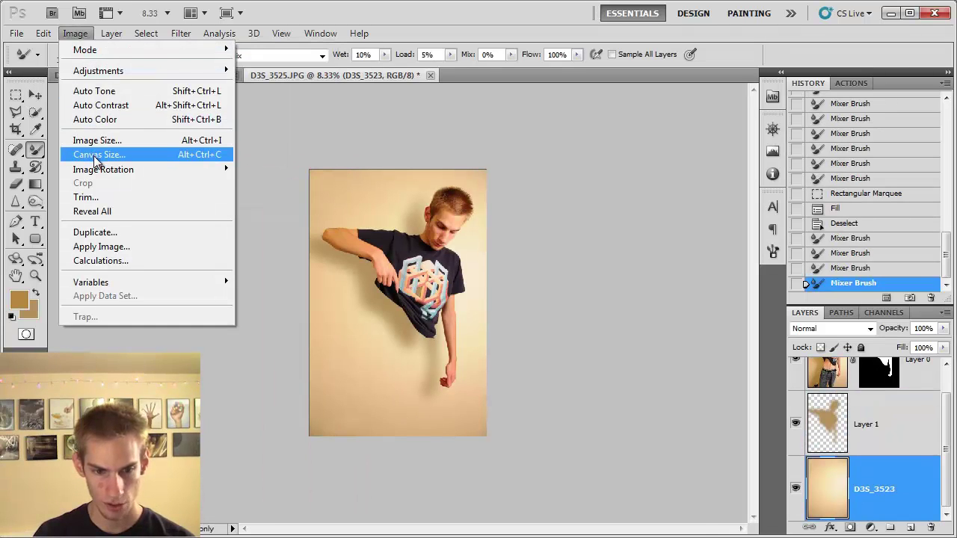
pyautogui.click(96, 155)
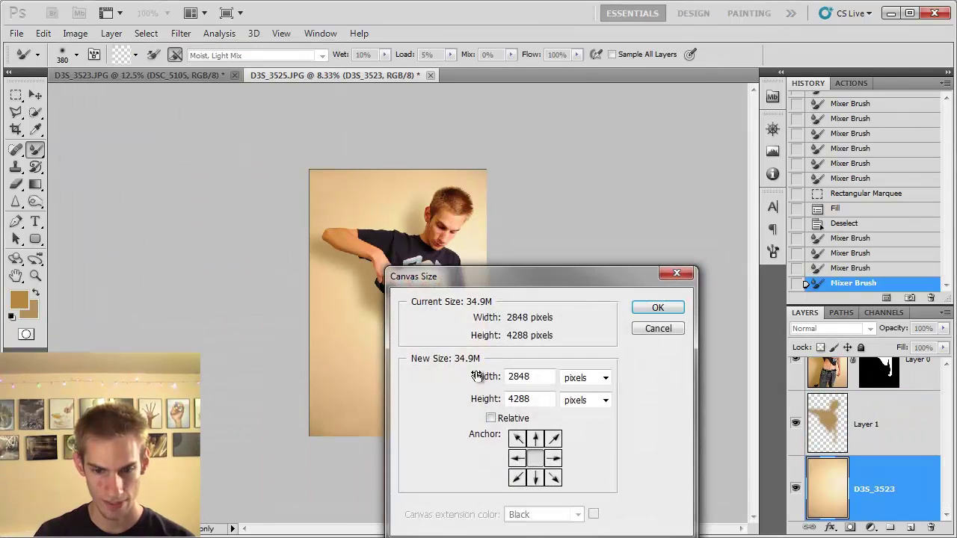
pyautogui.click(535, 438)
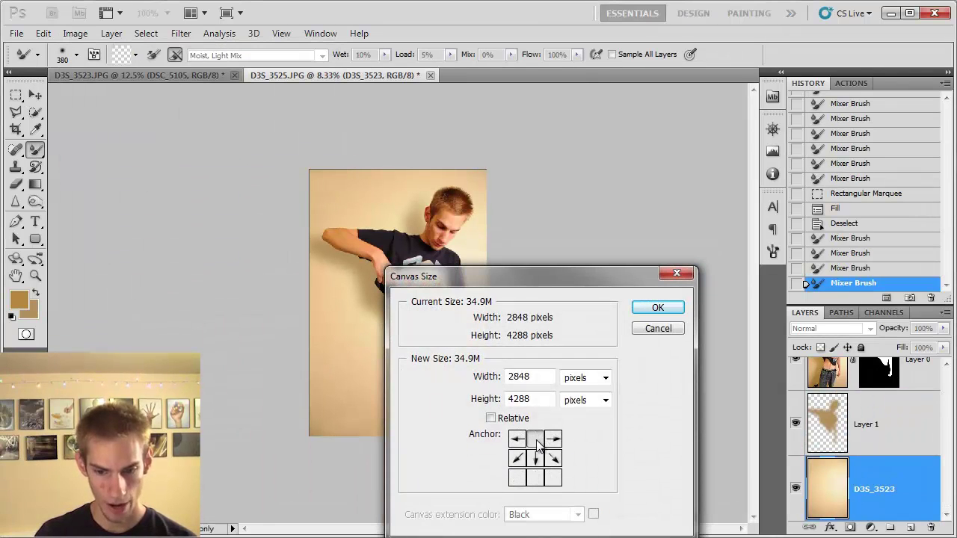
pyautogui.doubleClick(523, 399)
pyautogui.write('4600')
pyautogui.click(656, 308)
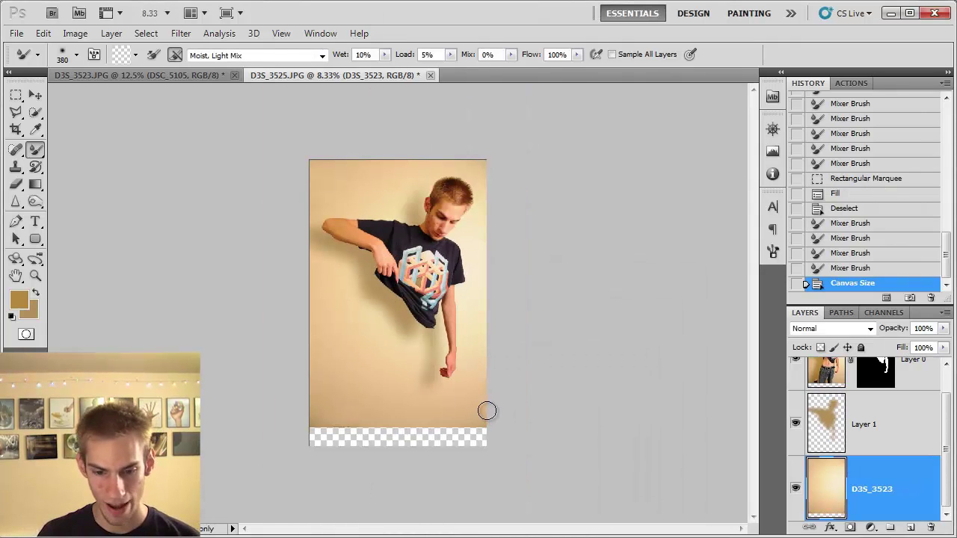
# Step: Select the empty strip along the bottom of the D3S_3523 layer, fill it with matching wall background, and deselect
pyautogui.press('m')
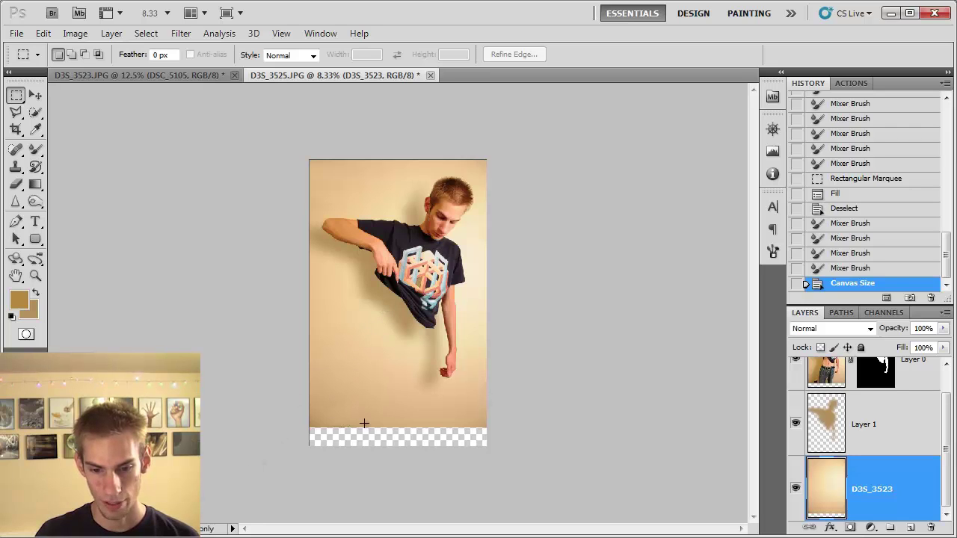
pyautogui.moveTo(305, 423); pyautogui.dragTo(499, 447)
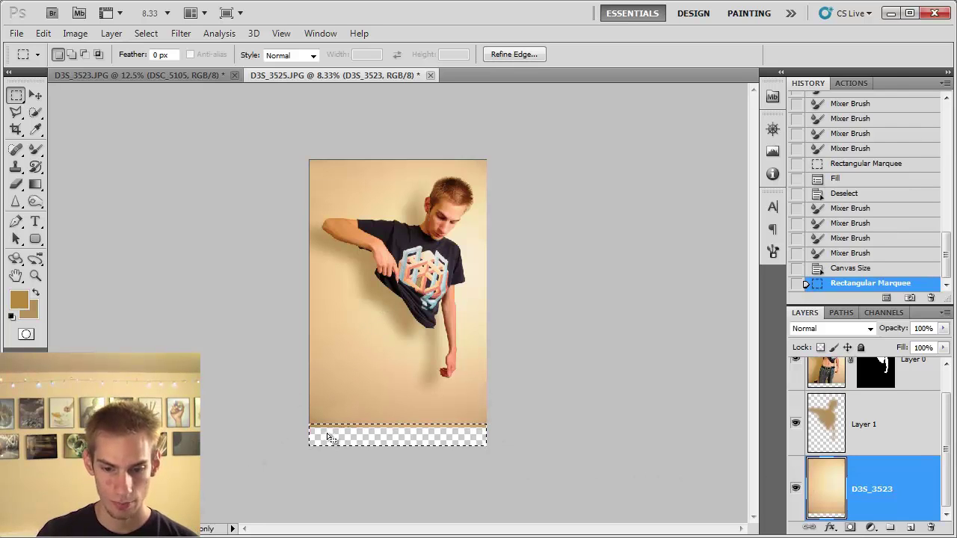
pyautogui.hotkey('shift', 'BackSpace')
pyautogui.press('Return')
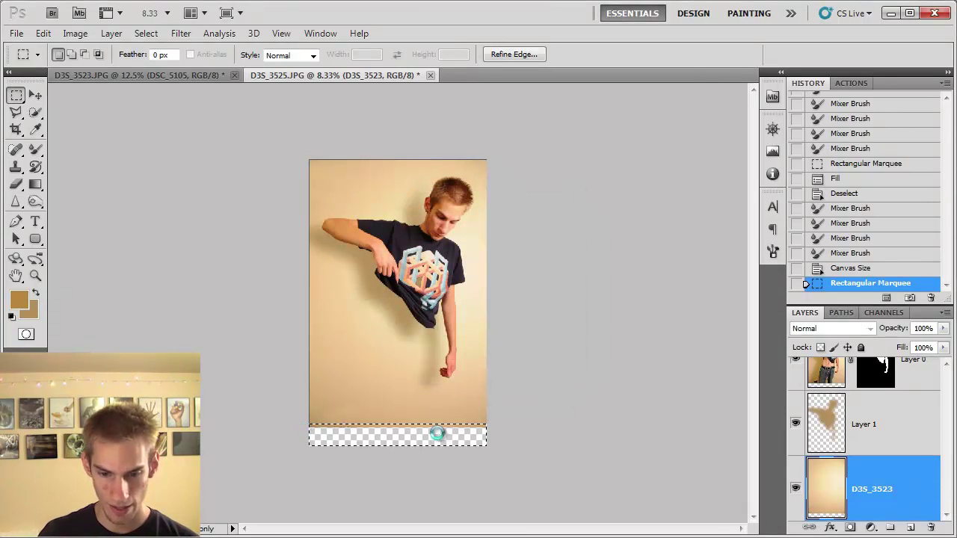
pyautogui.scroll(2, 246, 395)
pyautogui.hotkey('ctrl', 'd')
# Step: Smooth the patchy filled wall along the bottom edge using the Mixer Brush at 715 px
pyautogui.scroll(1, 252, 459)
pyautogui.scroll(-5, 312, 358)
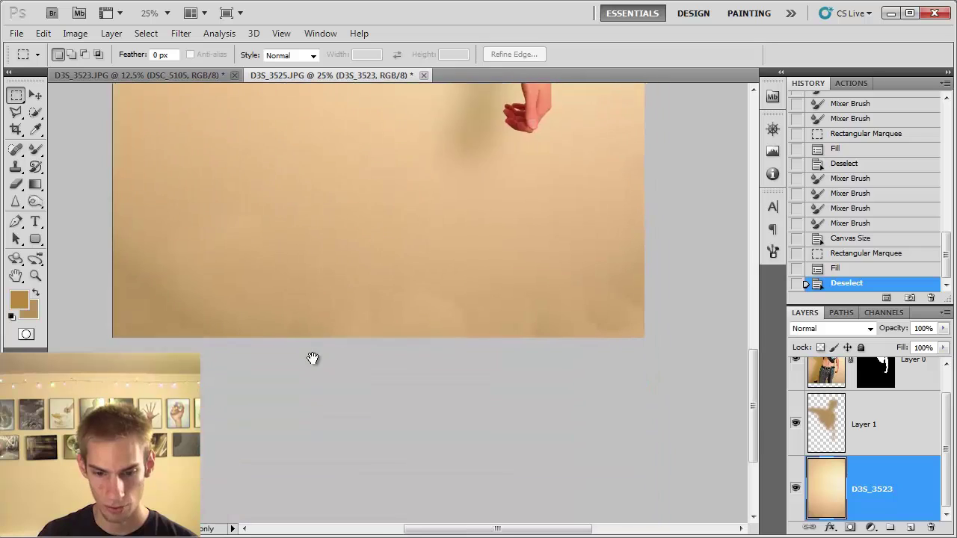
pyautogui.scroll(2, 316, 360)
pyautogui.scroll(-2, 323, 367)
pyautogui.click(35, 149)
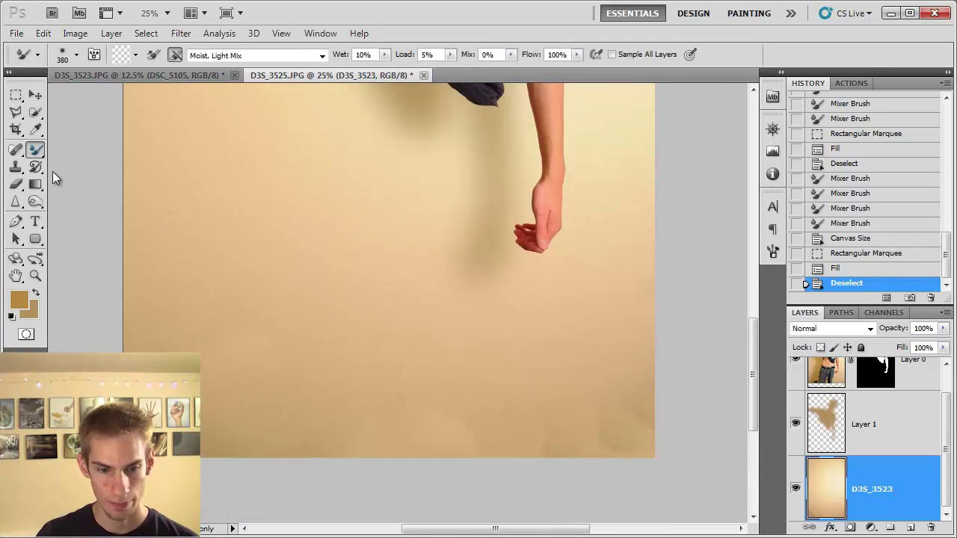
pyautogui.click(76, 54)
pyautogui.moveTo(122, 97); pyautogui.dragTo(160, 100)
pyautogui.click(256, 384)
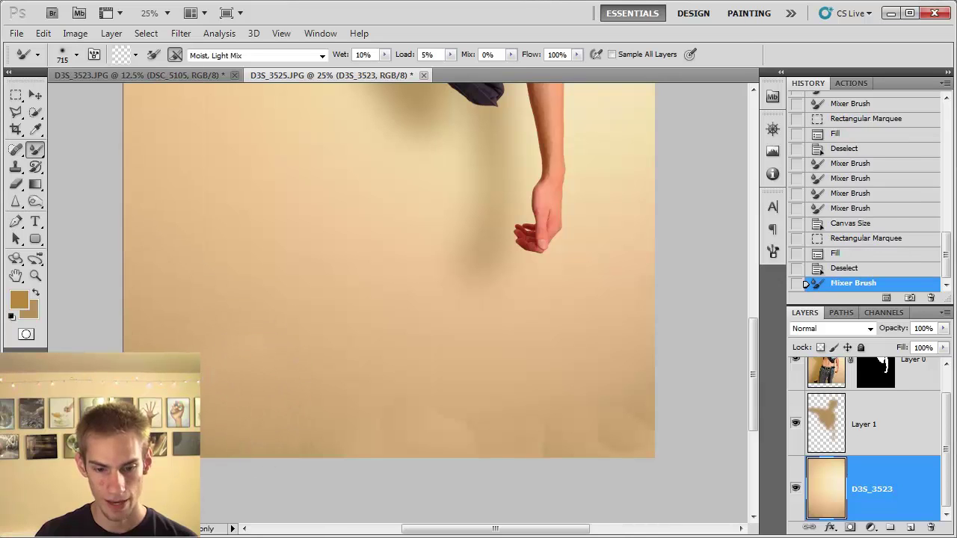
pyautogui.click(238, 402)
pyautogui.moveTo(225, 402)
pyautogui.mouseDown()
pyautogui.moveTo(479, 434)
pyautogui.moveTo(663, 402)
pyautogui.moveTo(213, 439)
pyautogui.mouseUp()
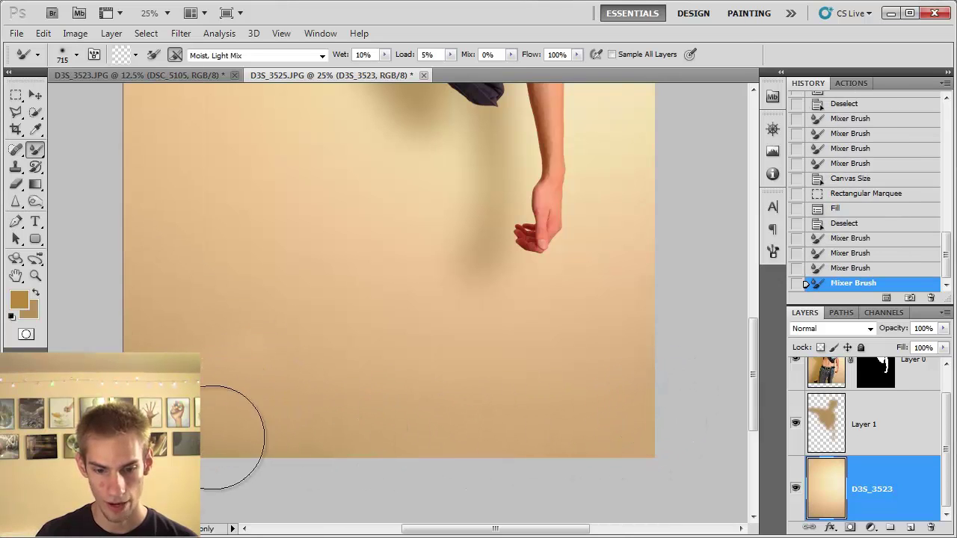
pyautogui.scroll(-3, 213, 439)
# Step: Switch to the file explorer, preview the grass image D3S_5435d, and place it in the document above Layer 1
pyautogui.click(846, 443)
pyautogui.hotkey('alt', 'Tab')
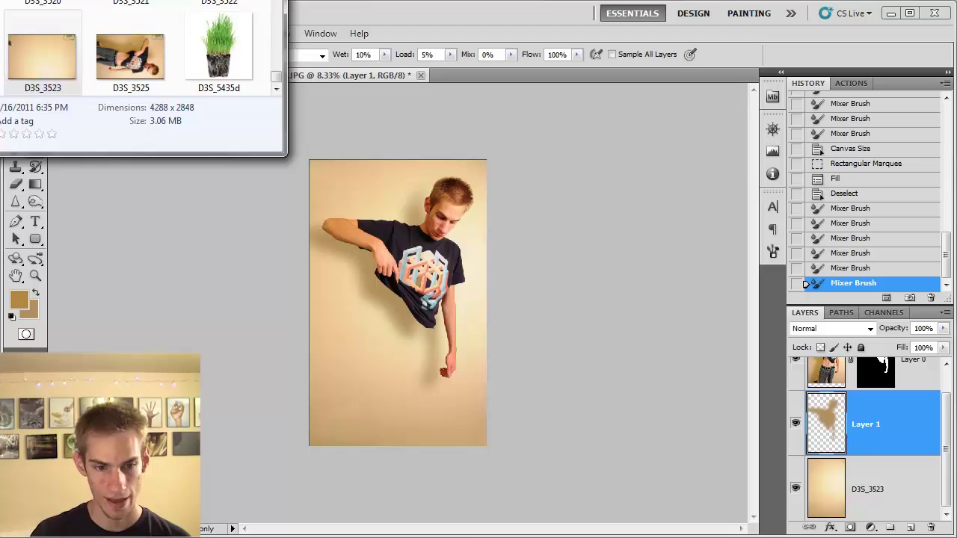
pyautogui.click(219, 82)
pyautogui.press('space')
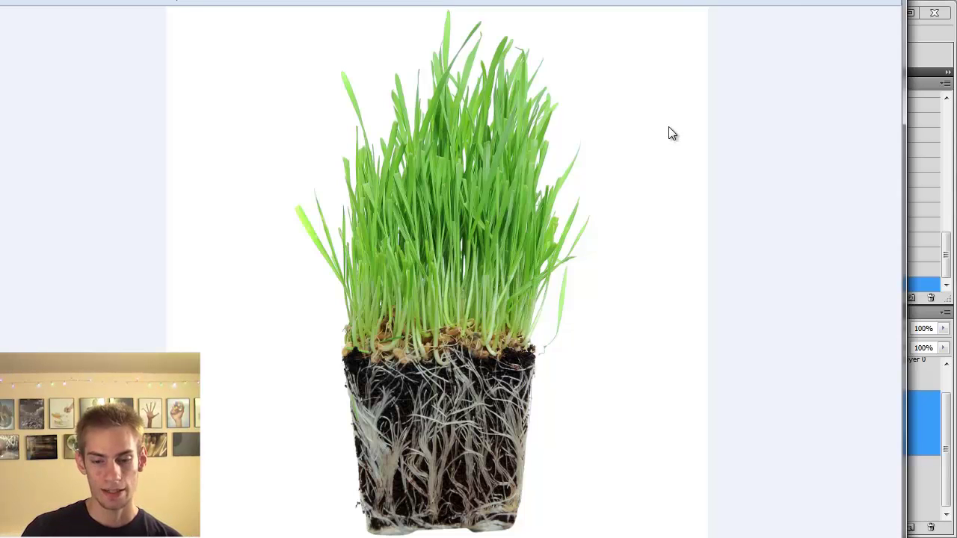
pyautogui.press('space')
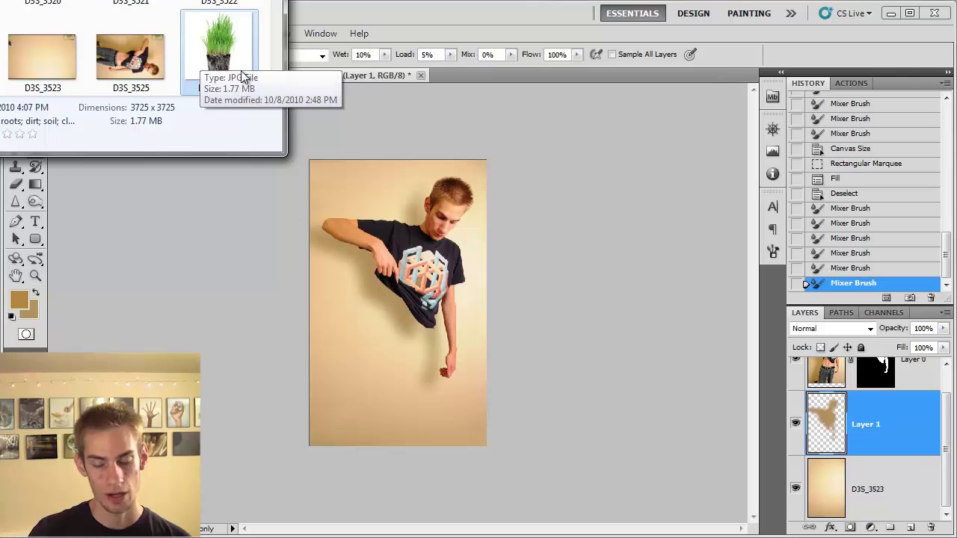
pyautogui.moveTo(213, 54); pyautogui.dragTo(427, 454)
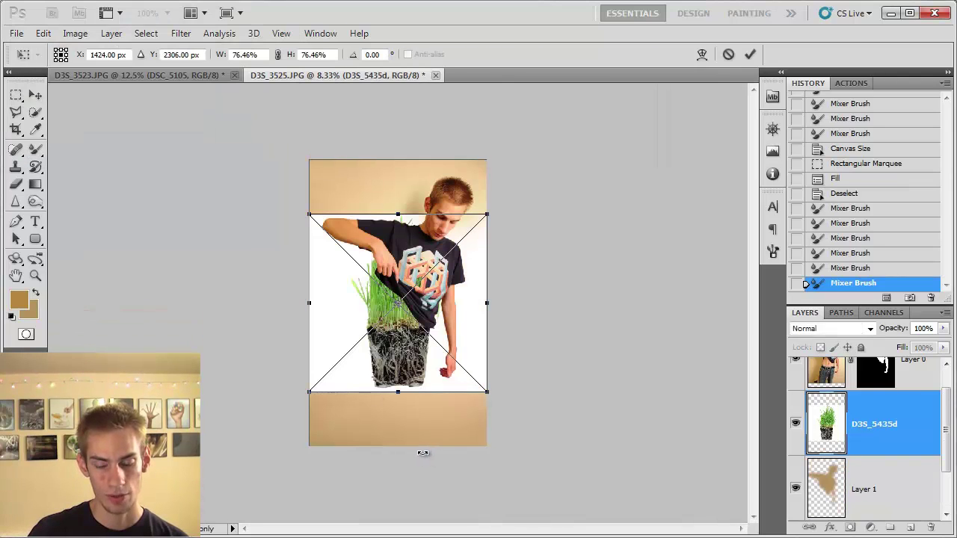
pyautogui.press('Return')
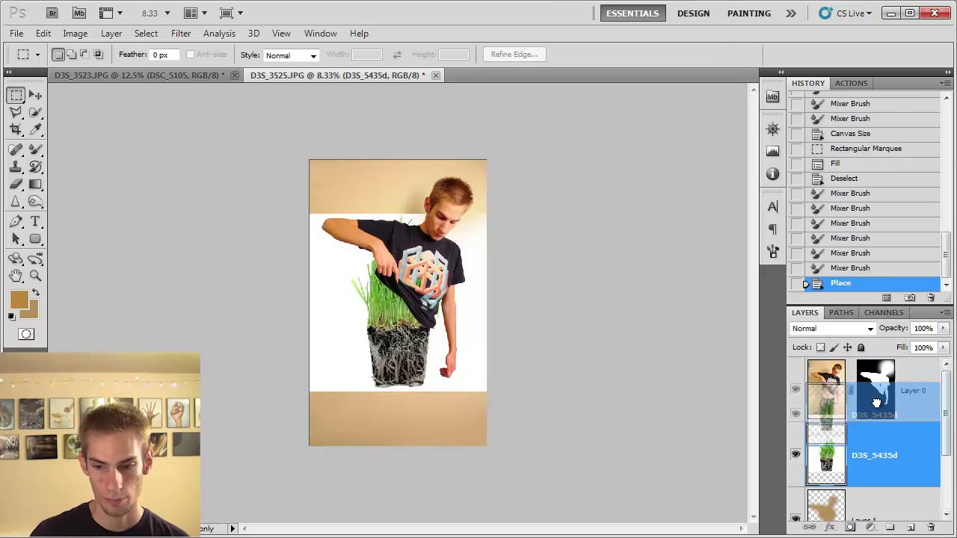
# Step: Move the D3S_5435d layer above Layer 0 and select its white background with the Magic Wand at tolerance 20, non-contiguous
pyautogui.moveTo(826, 424); pyautogui.dragTo(860, 388)
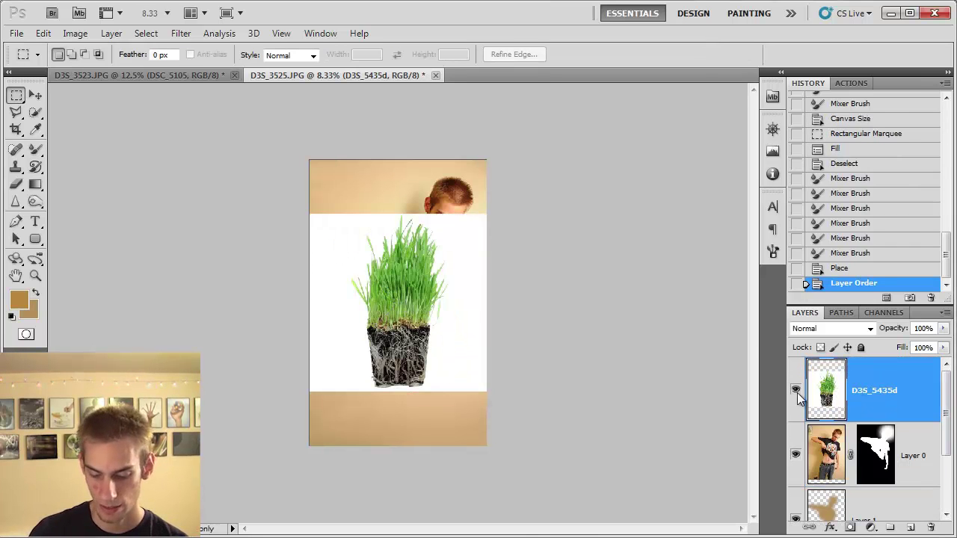
pyautogui.hotkey('ctrl', '+')
pyautogui.hotkey('ctrl', '+')
pyautogui.hotkey('ctrl', '+')
pyautogui.hotkey('ctrl', '+')
pyautogui.press('w')
pyautogui.rightClick(35, 111)
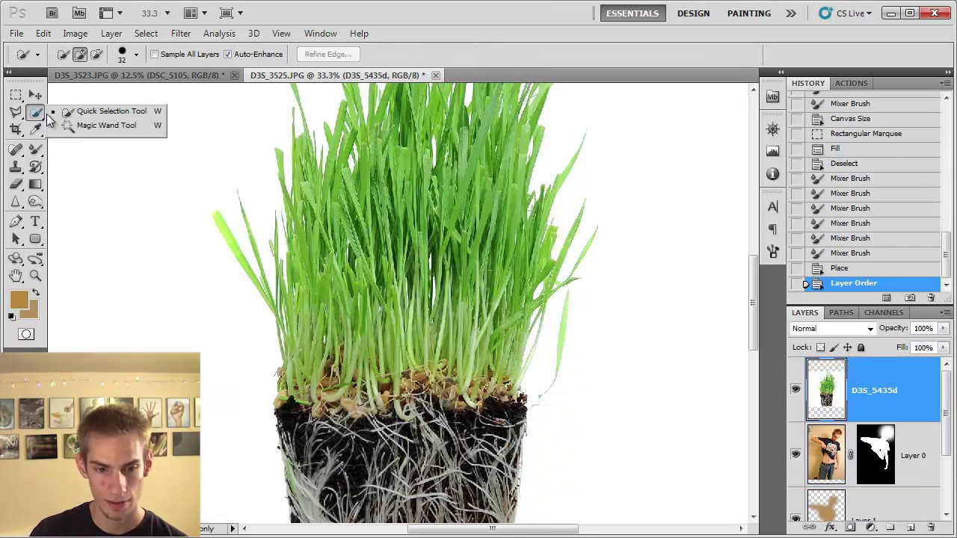
pyautogui.click(120, 133)
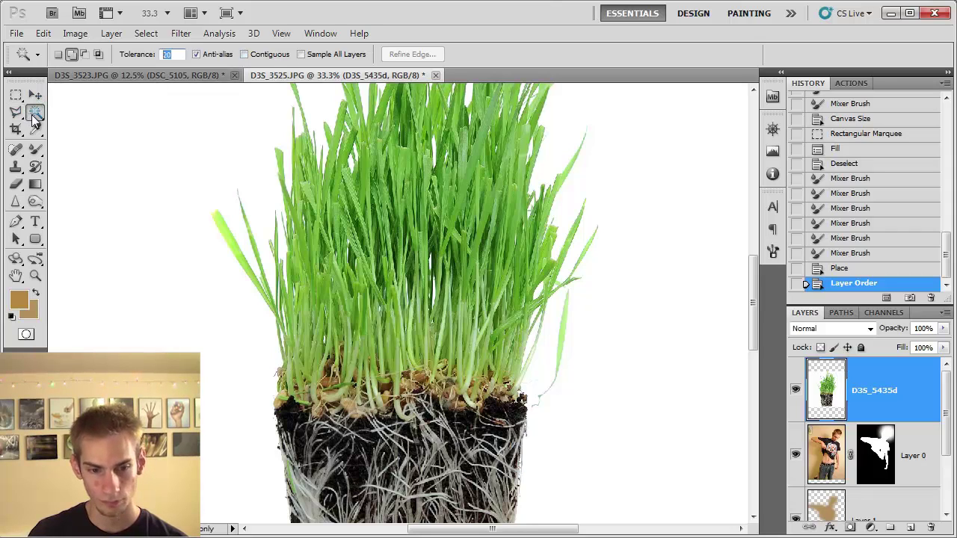
pyautogui.click(151, 337)
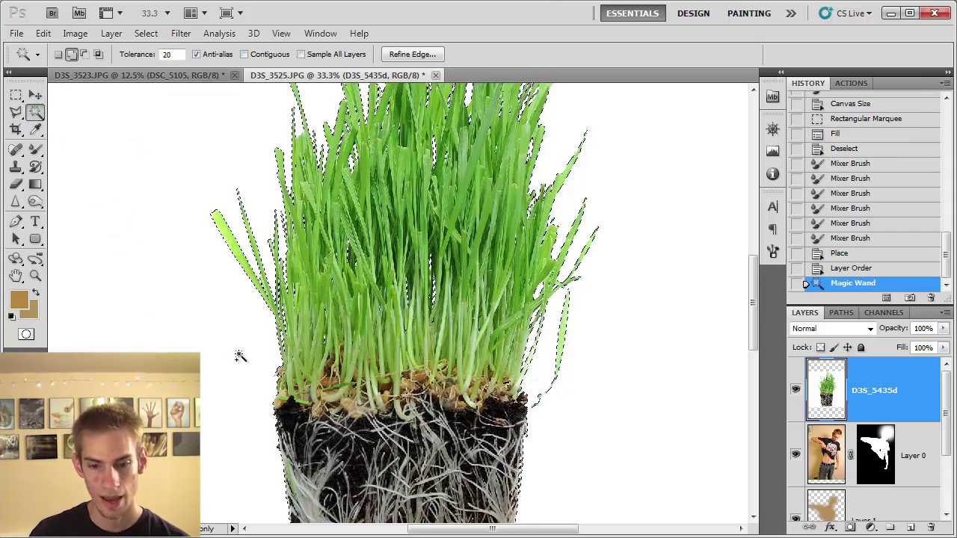
# Step: Examine the background selection up close in the gaps between the grass blades and around the whole clump
pyautogui.hotkey('ctrl', '+')
pyautogui.hotkey('ctrl', '+')
pyautogui.hotkey('ctrl', '+')
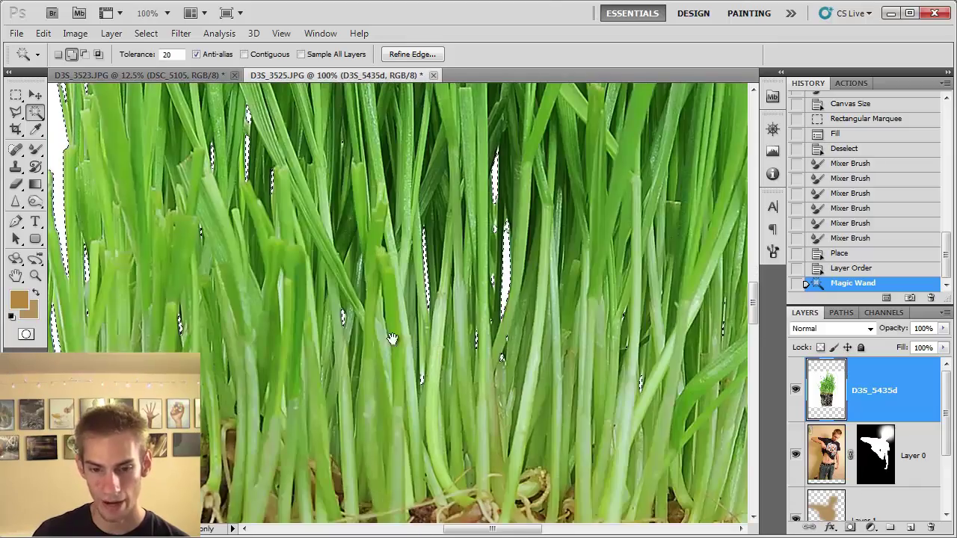
pyautogui.moveTo(205, 90); pyautogui.dragTo(457, 263)
pyautogui.hotkey('ctrl', '+')
pyautogui.hotkey('ctrl', '+')
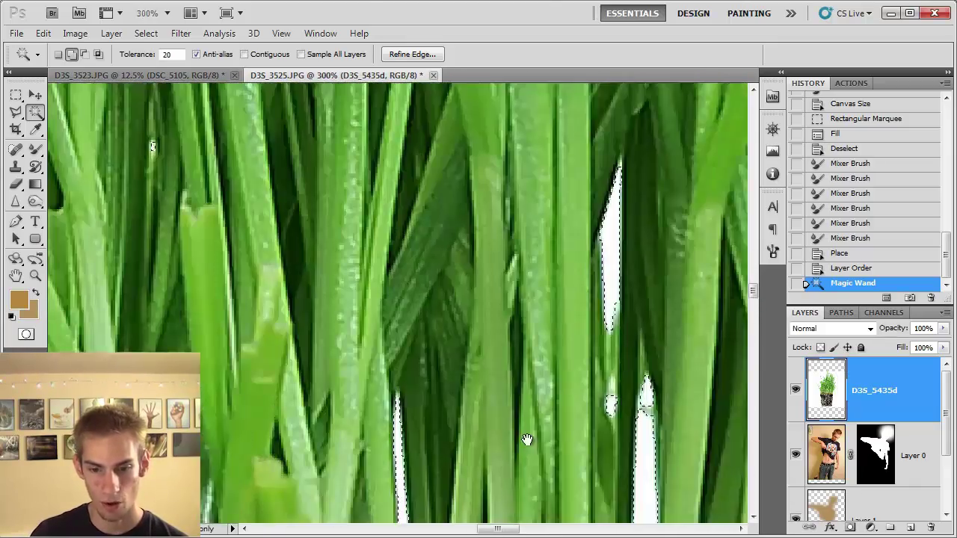
pyautogui.moveTo(527, 440); pyautogui.dragTo(266, 387)
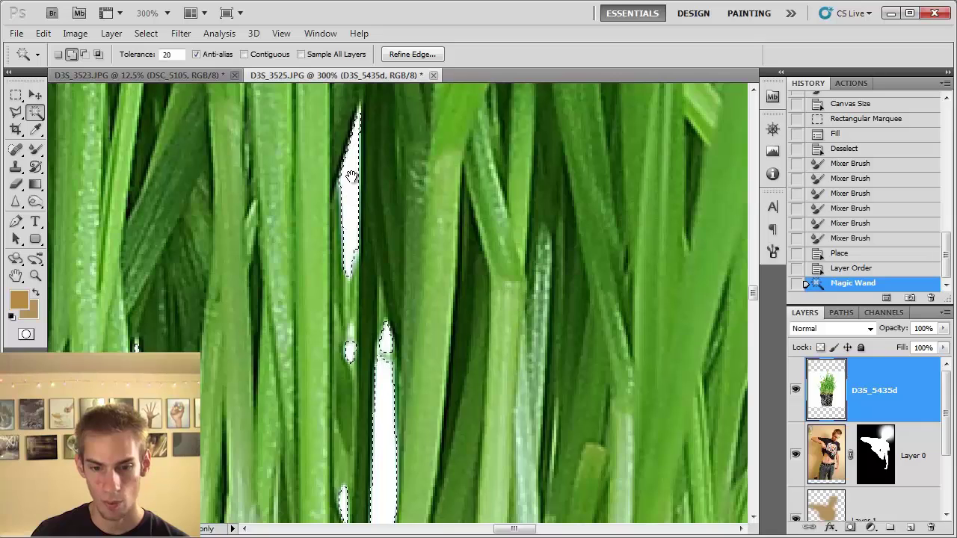
pyautogui.hotkey('ctrl', '-')
pyautogui.hotkey('ctrl', '0')
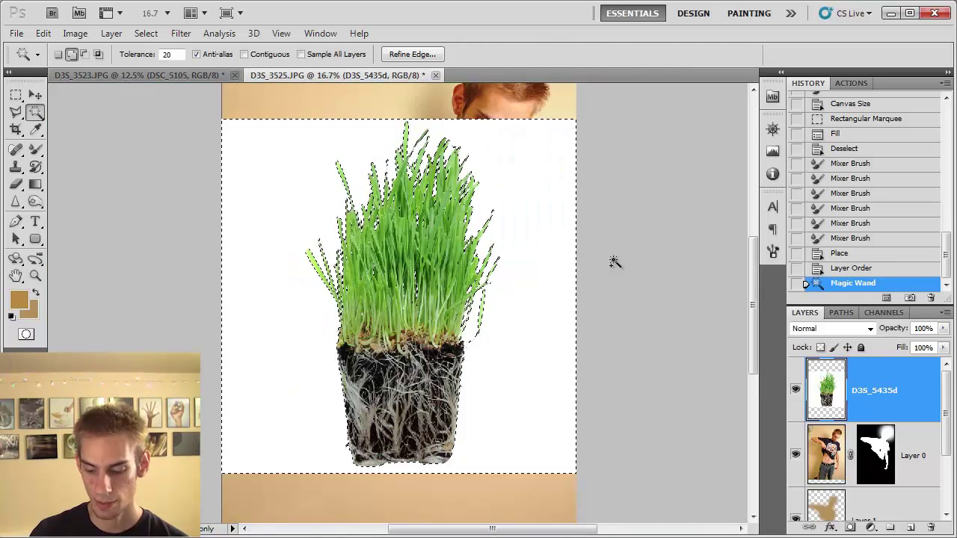
# Step: Delete the selected white background from the grass layer and deselect
pyautogui.press('Delete')
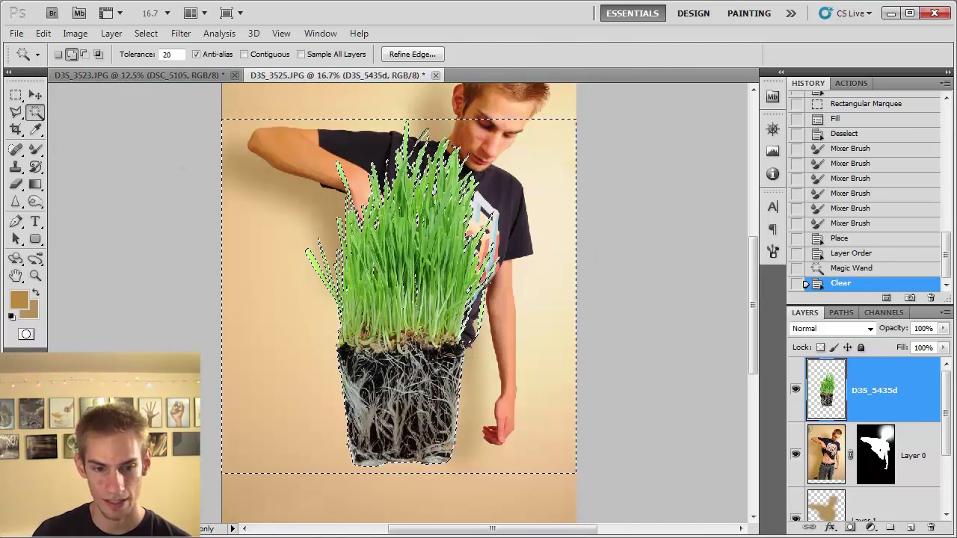
pyautogui.click(17, 96)
pyautogui.click(168, 210)
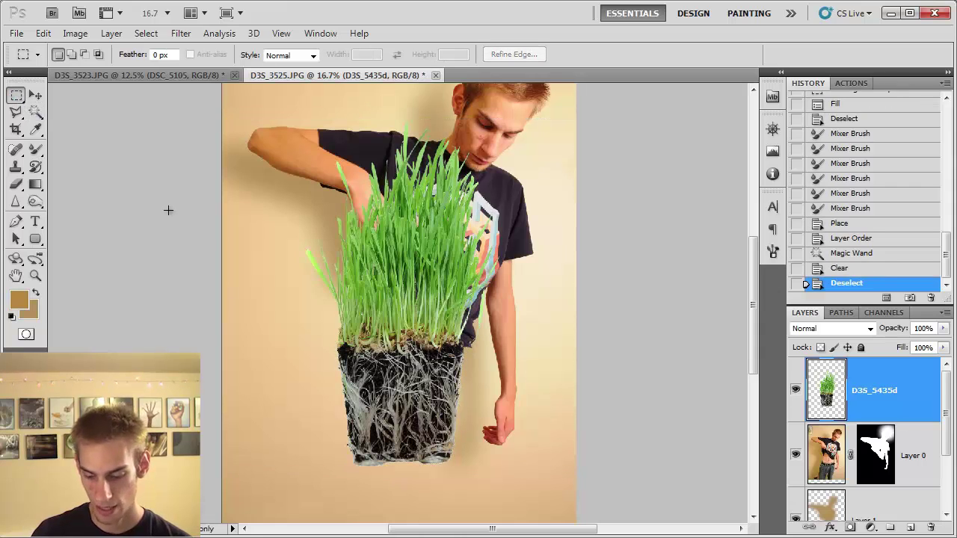
pyautogui.hotkey('ctrl', '-')
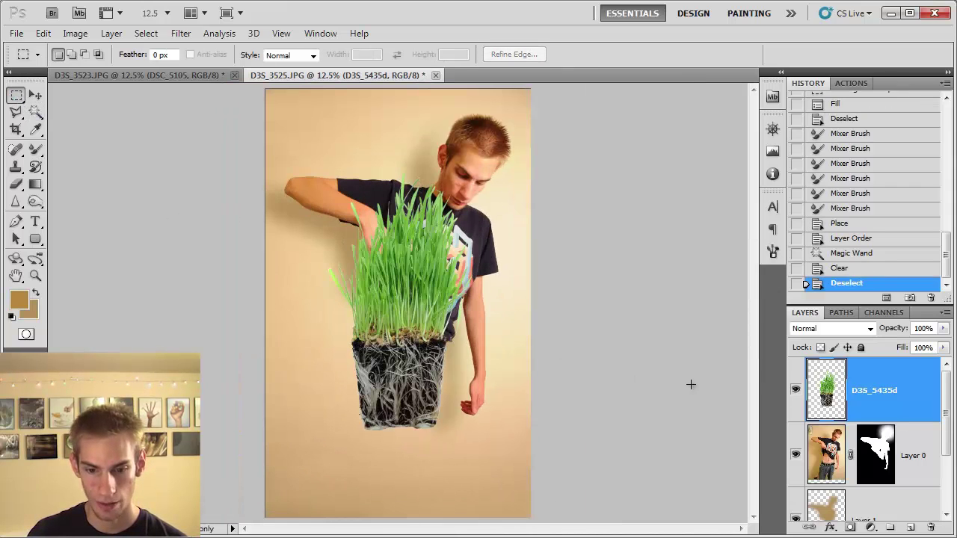
# Step: Place the grass layer beneath Layer 0, then rotate it upside down, scale it to 107.88% and fit its roots under the lifted shirt
pyautogui.moveTo(841, 389); pyautogui.dragTo(846, 478)
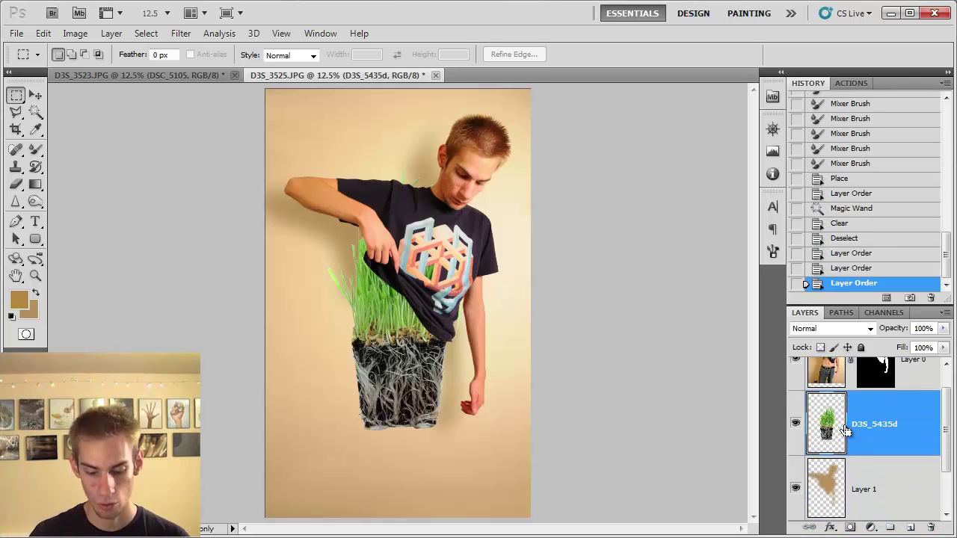
pyautogui.hotkey('ctrl', 't')
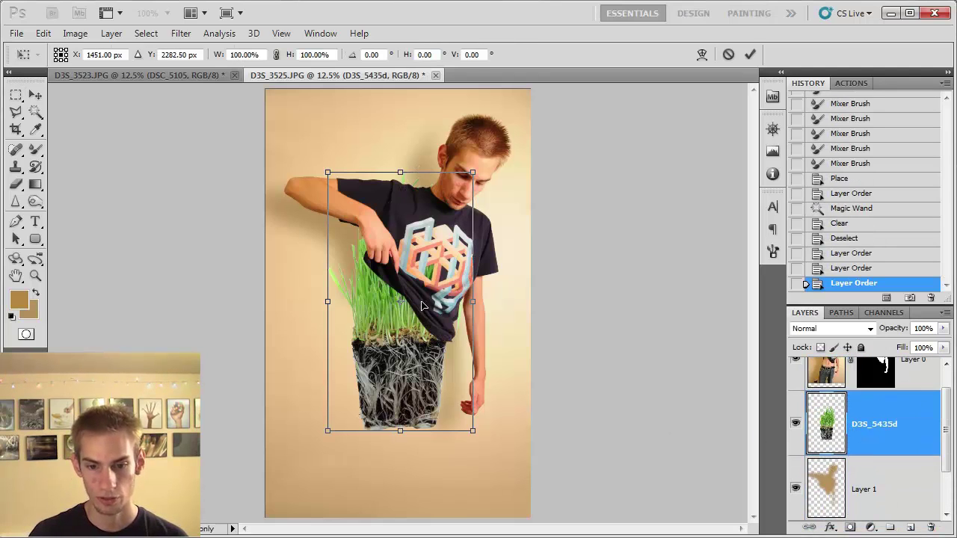
pyautogui.moveTo(478, 461); pyautogui.dragTo(379, 165)
pyautogui.moveTo(432, 231); pyautogui.dragTo(410, 290)
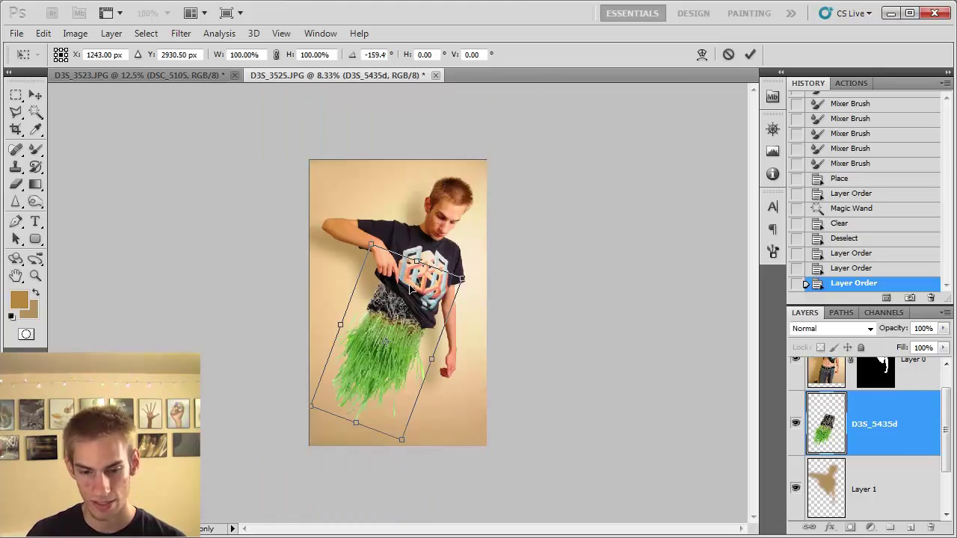
pyautogui.moveTo(509, 259); pyautogui.dragTo(527, 280)
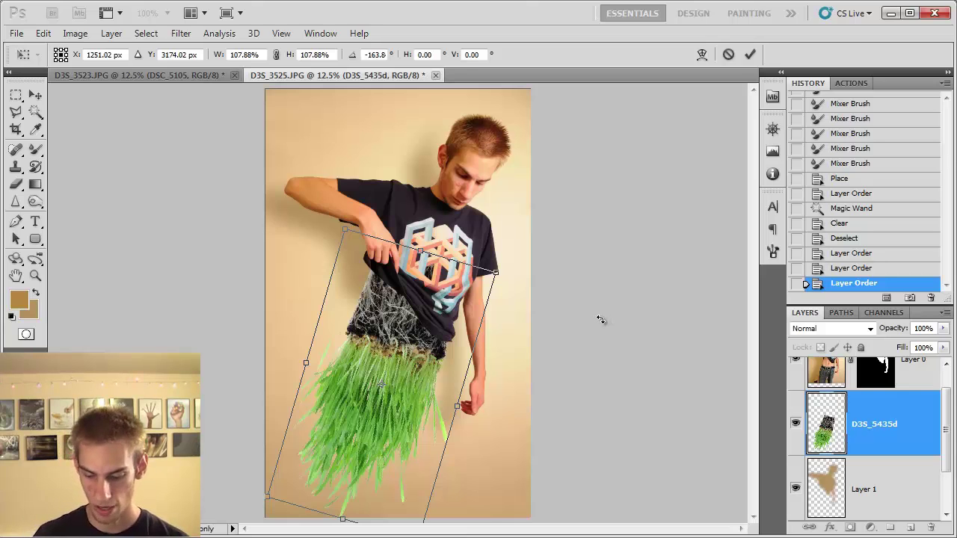
pyautogui.press('Return')
# Step: Paint a soft tan wall shadow behind the grass on Layer 1 with a 1871 px brush at 75% opacity
pyautogui.scroll(-1, 867, 448)
pyautogui.click(837, 457)
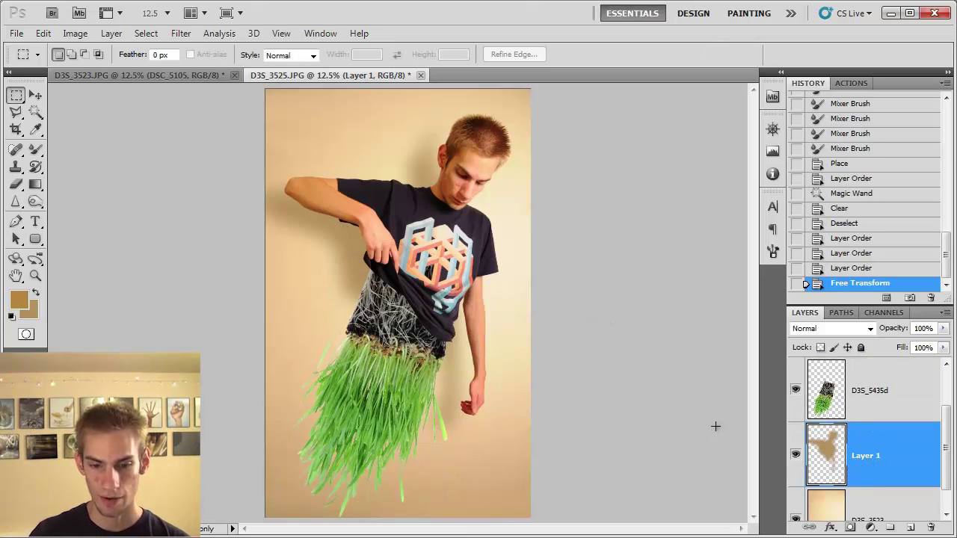
pyautogui.moveTo(35, 149); pyautogui.dragTo(81, 157)
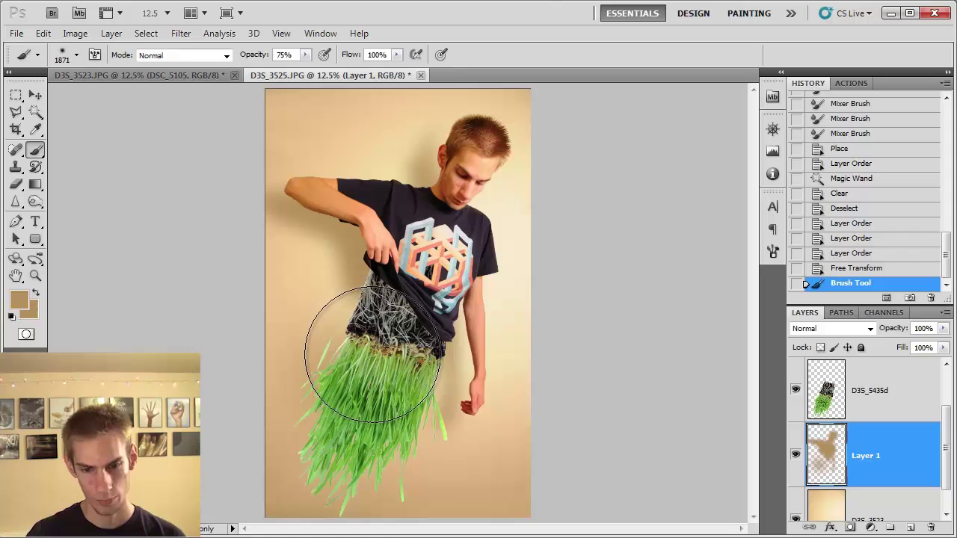
pyautogui.click(379, 359)
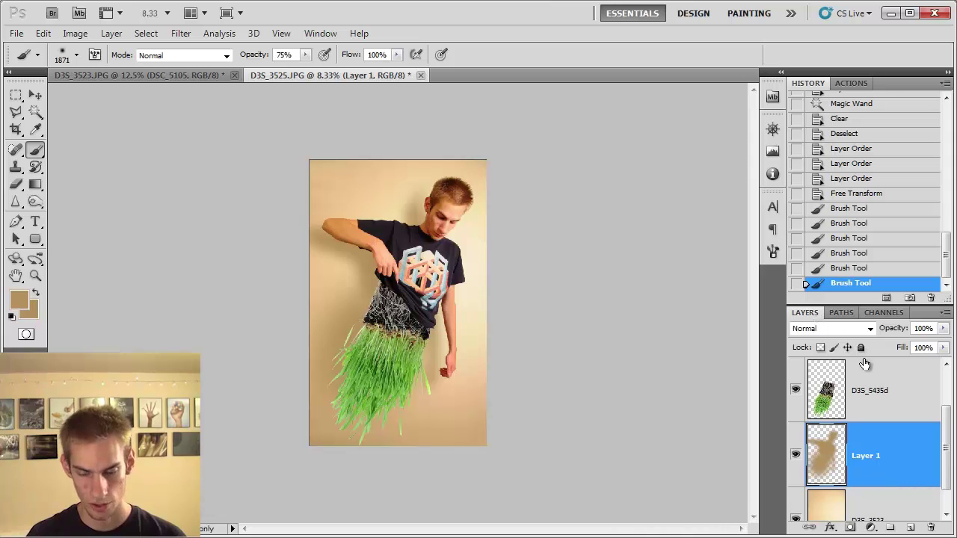
# Step: Compare the composite before and after the new shadow strokes, and inspect the grass edges up close
pyautogui.click(853, 196)
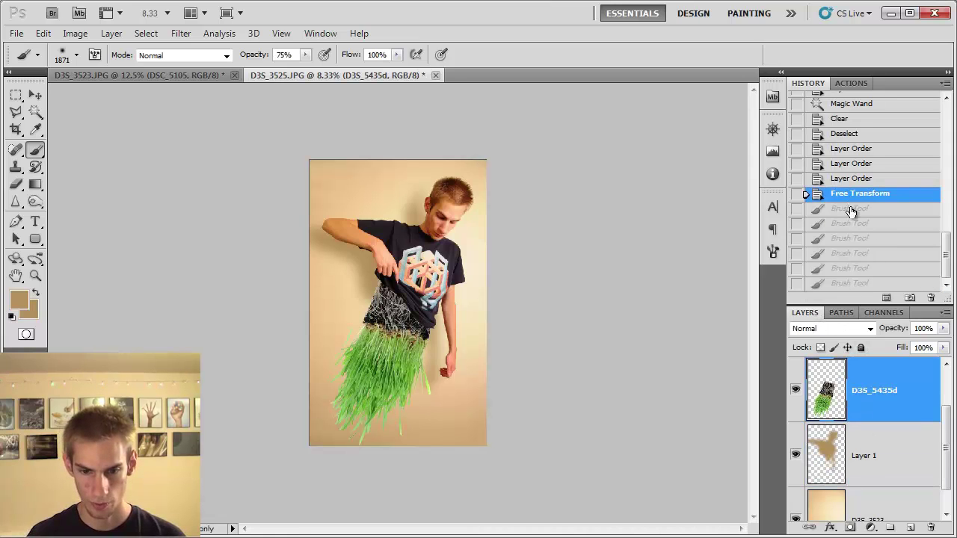
pyautogui.click(846, 282)
pyautogui.hotkey('ctrl', '+')
pyautogui.hotkey('ctrl', '+')
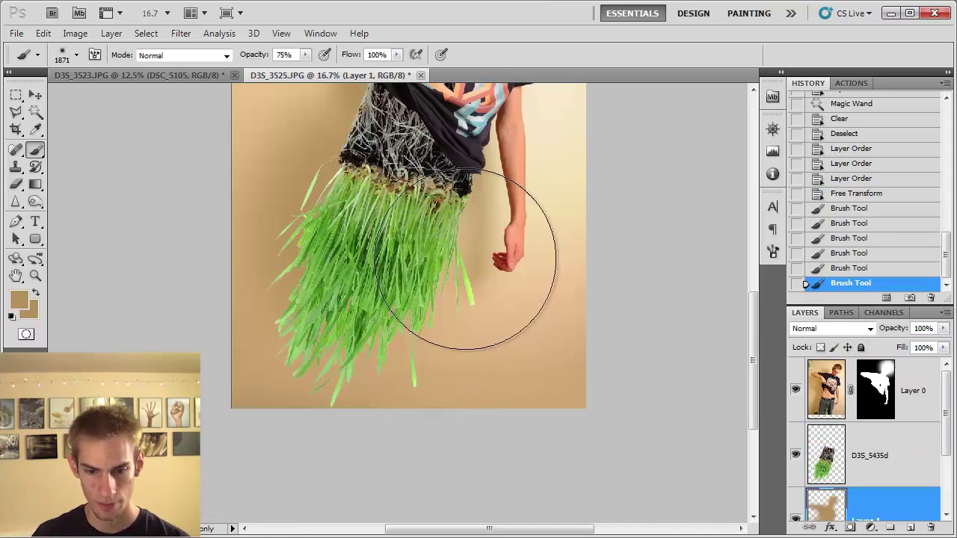
pyautogui.hotkey('ctrl', '-')
pyautogui.hotkey('ctrl', '-')
pyautogui.hotkey('ctrl', '+')
pyautogui.hotkey('ctrl', '+')
pyautogui.hotkey('ctrl', '+')
pyautogui.hotkey('ctrl', '+')
pyautogui.moveTo(461, 410); pyautogui.dragTo(497, 390)
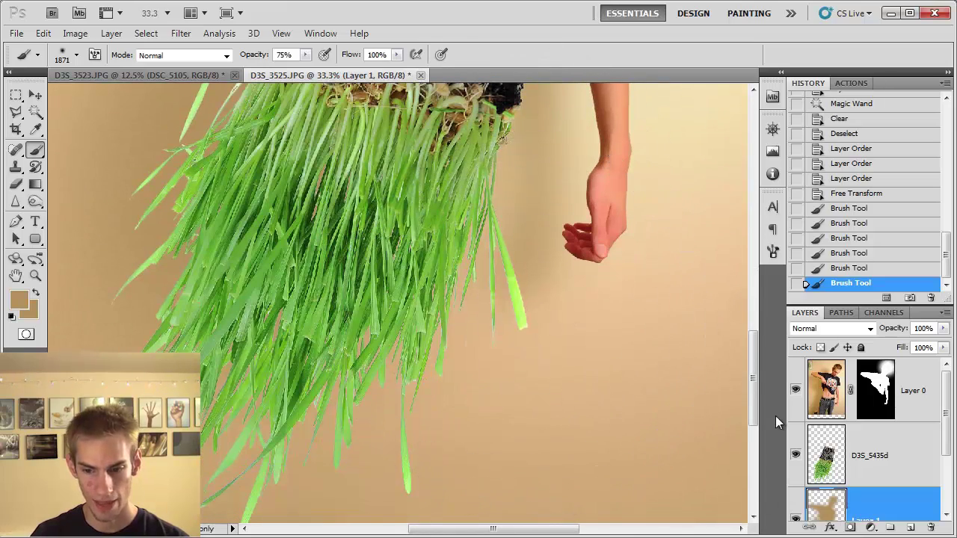
# Step: Darken the bright stray blades on the D3S_5435d layer using the Burn Tool at Midtones range and 100% exposure
pyautogui.click(862, 453)
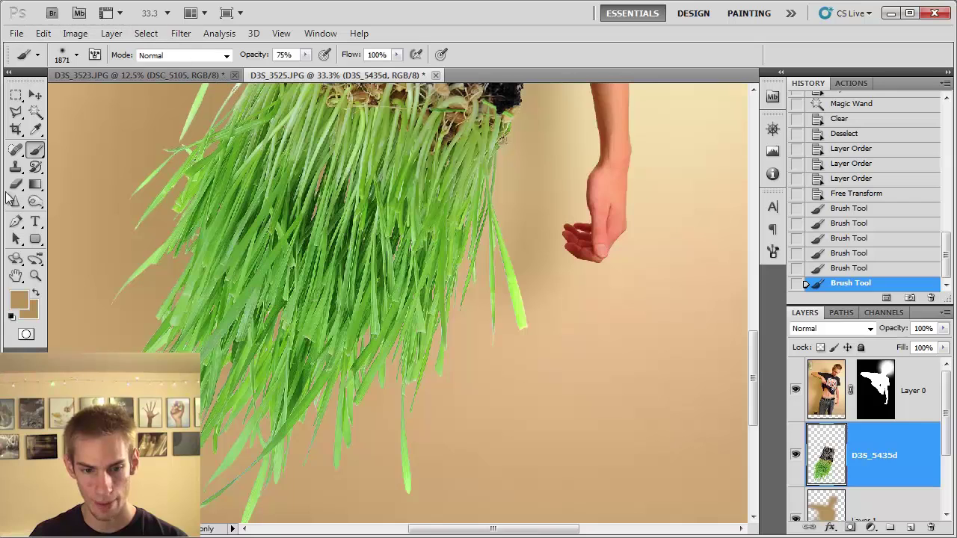
pyautogui.click(35, 202)
pyautogui.rightClick(35, 202)
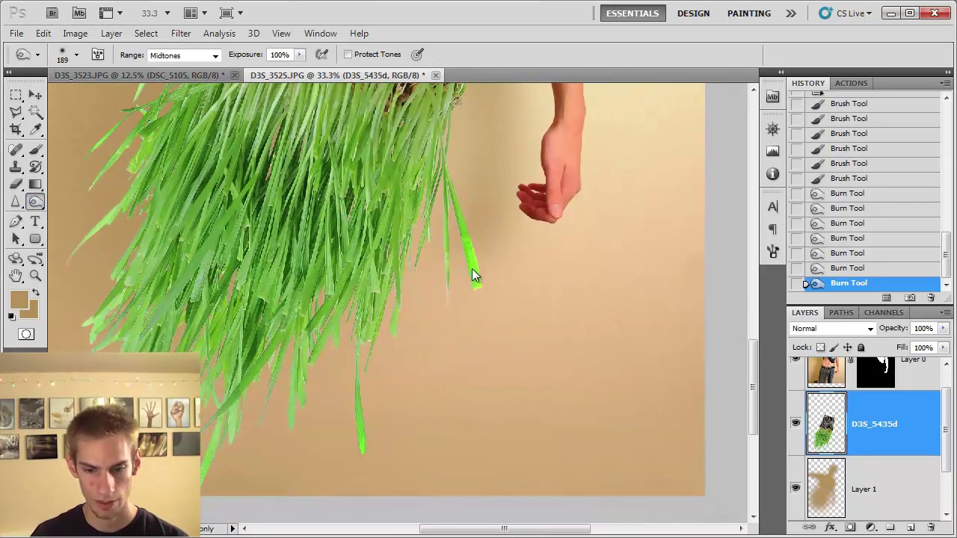
# Step: Set the Burn Tool's range to Highlights, try a stroke on the bright stray blade near the hand, and undo it
pyautogui.click(184, 55)
pyautogui.click(182, 93)
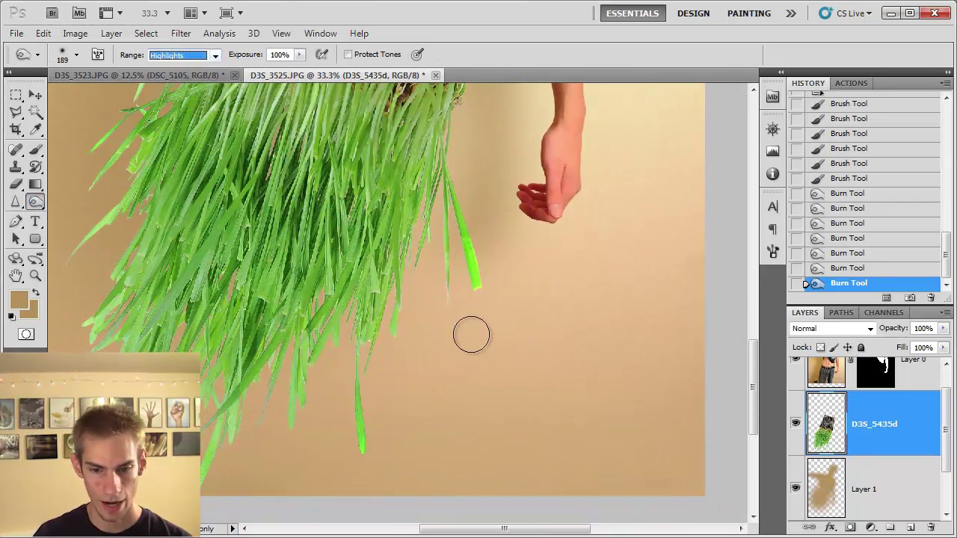
pyautogui.moveTo(468, 251); pyautogui.dragTo(477, 299)
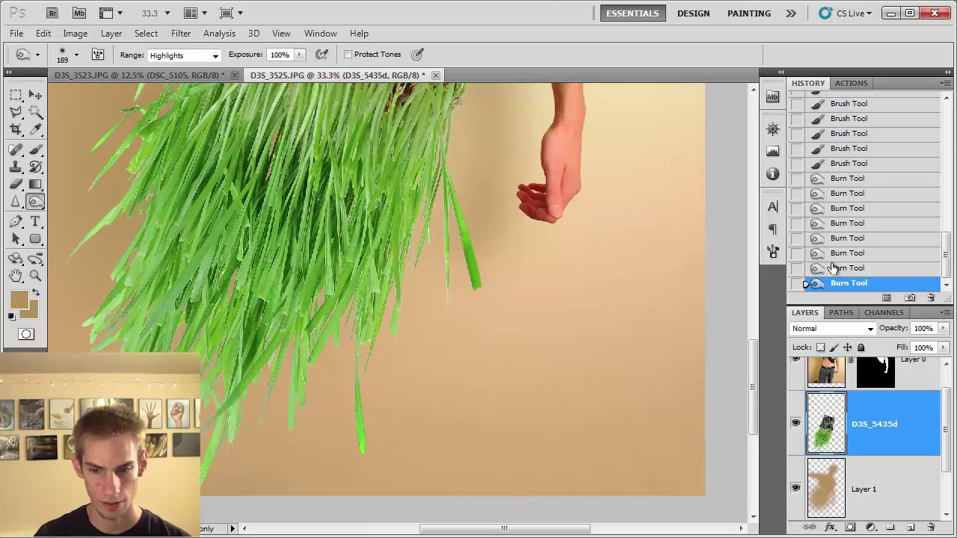
pyautogui.hotkey('ctrl', 'z')
# Step: Turn on Protect Tones, undo the test stroke on the stray blade, and burn the bright blades at 25% exposure
pyautogui.click(348, 54)
pyautogui.moveTo(464, 240); pyautogui.dragTo(469, 275)
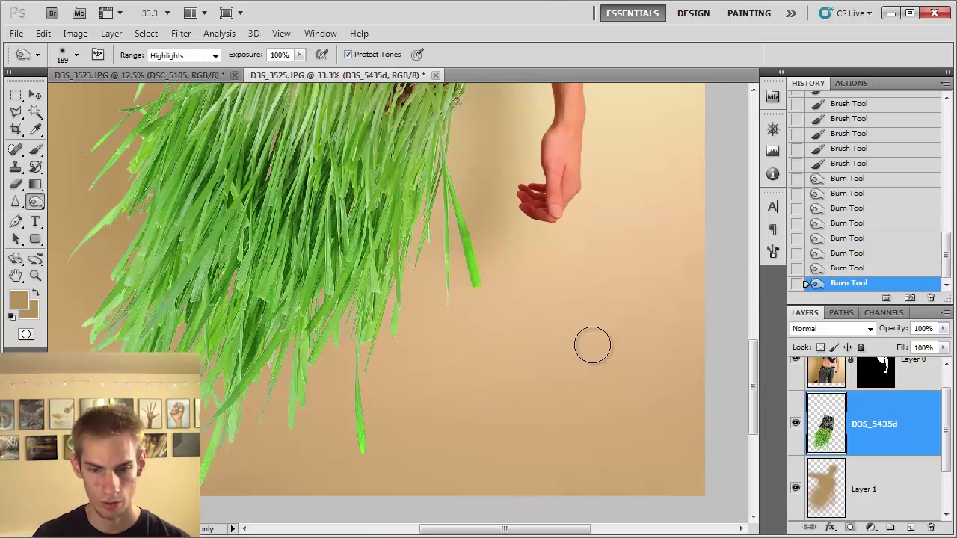
pyautogui.click(848, 269)
pyautogui.click(300, 57)
pyautogui.click(261, 71)
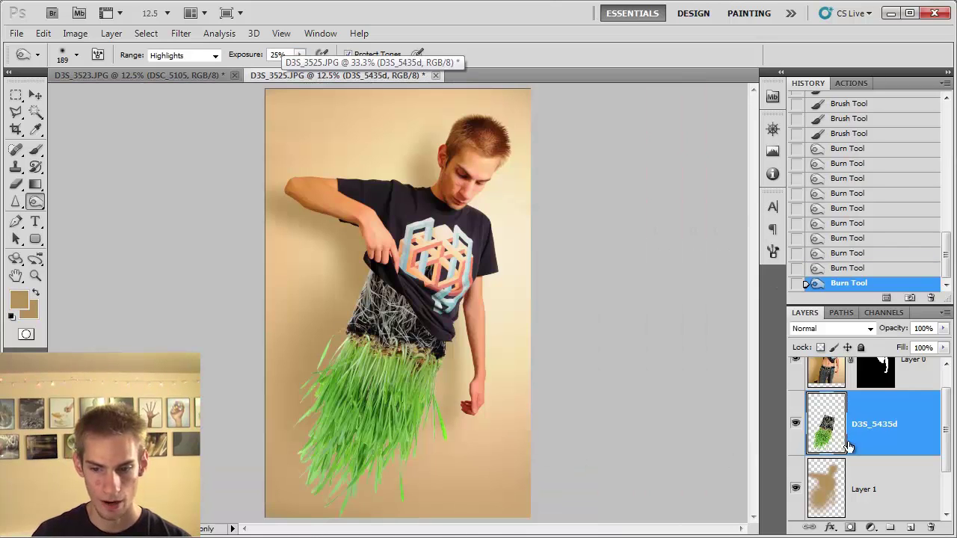
# Step: Set the Burn Tool's range to Shadows and enlarge its brush to 1399 px for the grass on the D3S_5435d layer
pyautogui.hotkey('ctrl', '+')
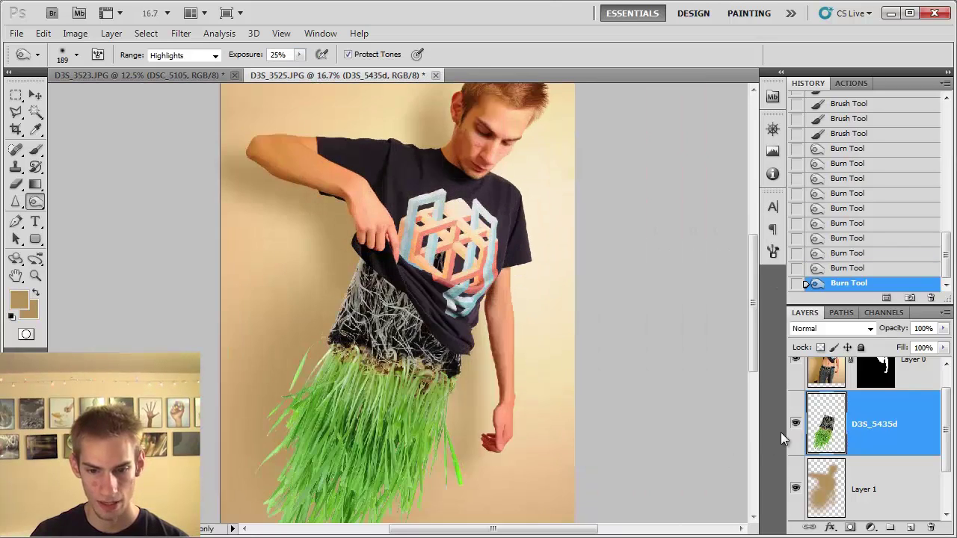
pyautogui.moveTo(524, 449); pyautogui.dragTo(542, 209)
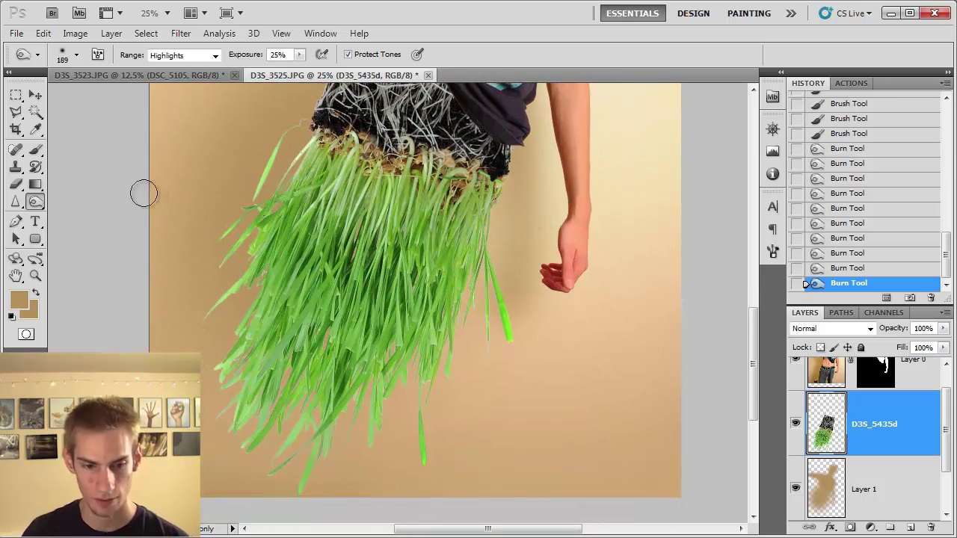
pyautogui.click(39, 204)
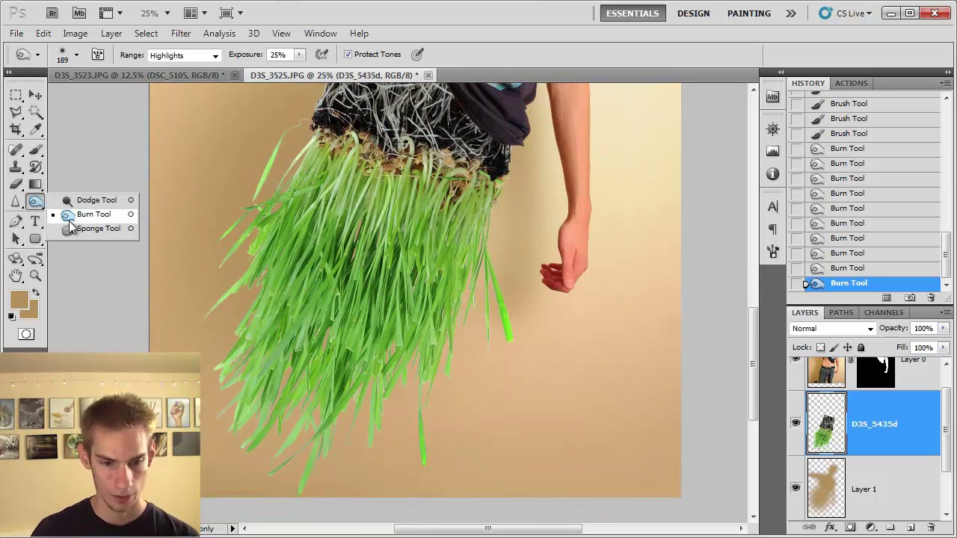
pyautogui.click(69, 219)
pyautogui.click(172, 56)
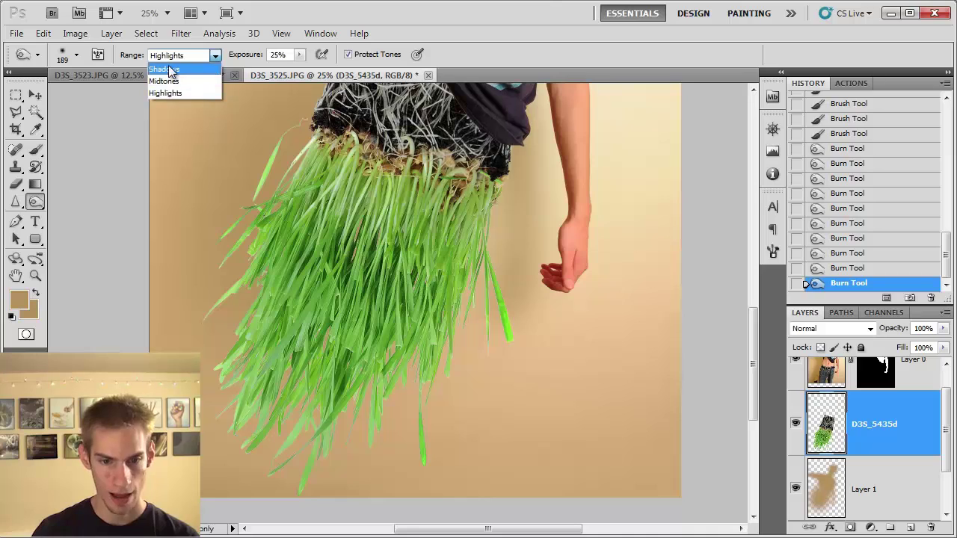
pyautogui.click(172, 70)
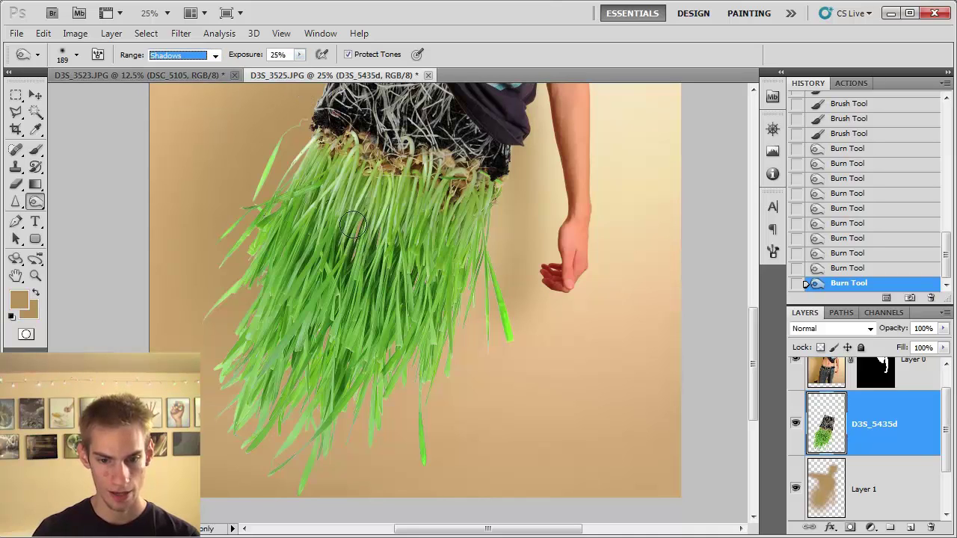
pyautogui.click(76, 55)
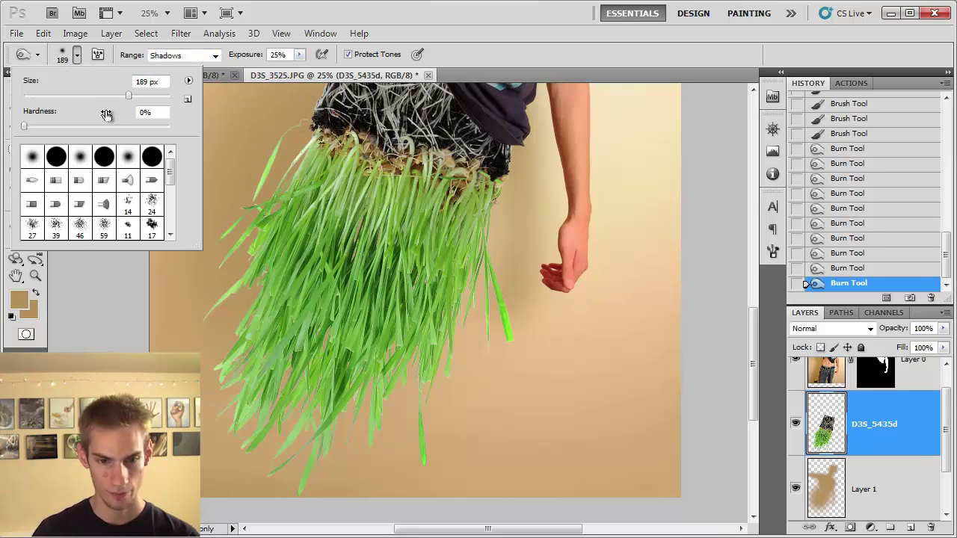
pyautogui.moveTo(129, 95); pyautogui.dragTo(164, 95)
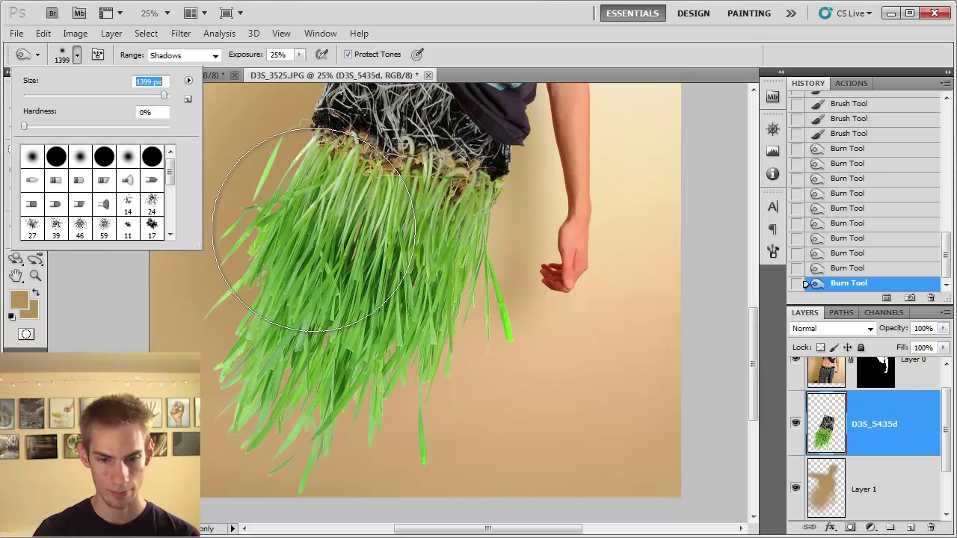
# Step: Burn the shadows across the grass clump at 36% exposure, using a 473 px brush
pyautogui.click(450, 16)
pyautogui.hotkey('ctrl', '+')
pyautogui.hotkey('ctrl', '+')
pyautogui.hotkey('ctrl', '-')
pyautogui.hotkey('ctrl', '-')
pyautogui.hotkey('ctrl', '-')
pyautogui.hotkey('ctrl', '-')
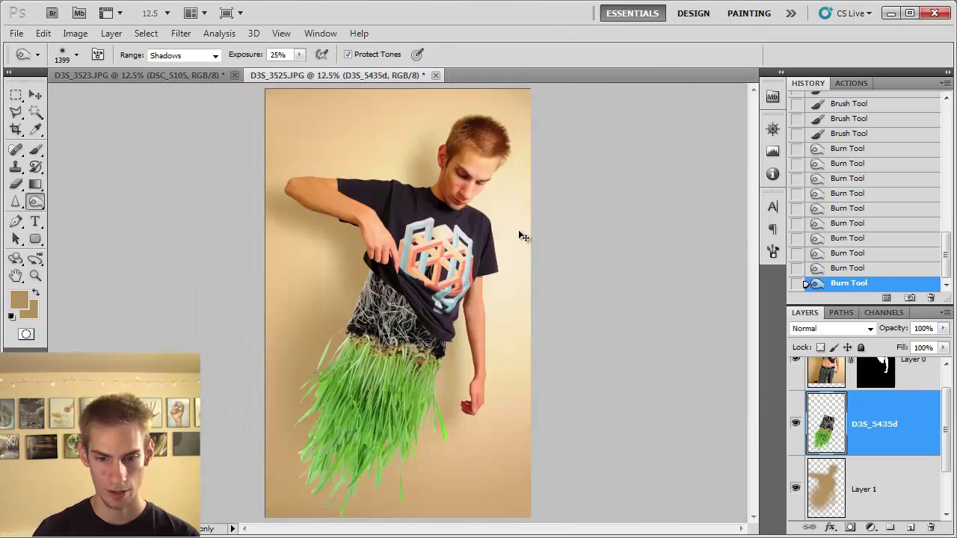
pyautogui.hotkey('ctrl', '-')
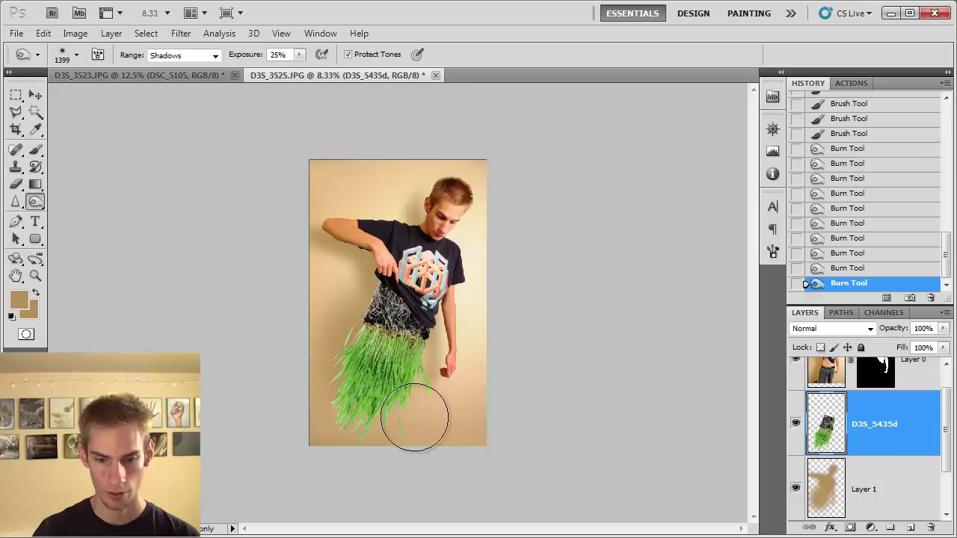
pyautogui.hotkey('ctrl', '+')
pyautogui.hotkey('ctrl', '+')
pyautogui.press('3')
pyautogui.press('6')
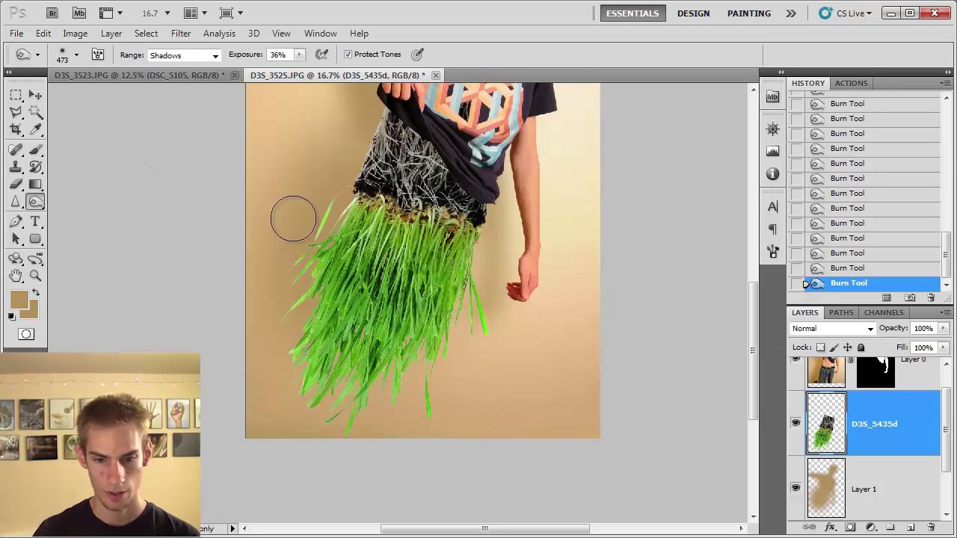
# Step: Compare the grass before and after the burn strokes by stepping back to the last brush state and forward again
pyautogui.hotkey('ctrl', '-')
pyautogui.hotkey('ctrl', '-')
pyautogui.hotkey('ctrl', '-')
pyautogui.scroll(5, 860, 157)
pyautogui.click(851, 101)
pyautogui.hotkey('ctrl', '+')
pyautogui.hotkey('ctrl', '+')
pyautogui.hotkey('ctrl', '+')
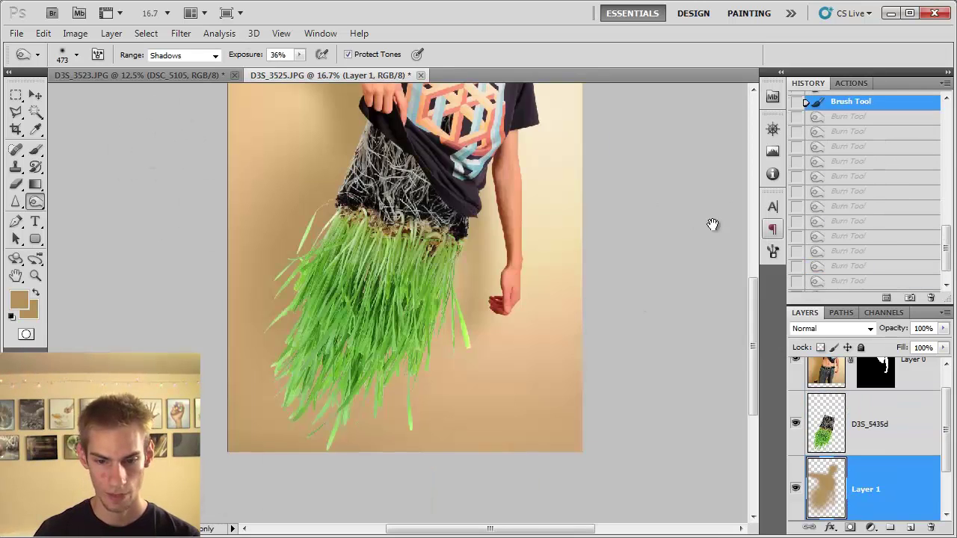
pyautogui.click(870, 281)
pyautogui.scroll(-2, 873, 278)
pyautogui.hotkey('ctrl', '-')
pyautogui.hotkey('ctrl', '-')
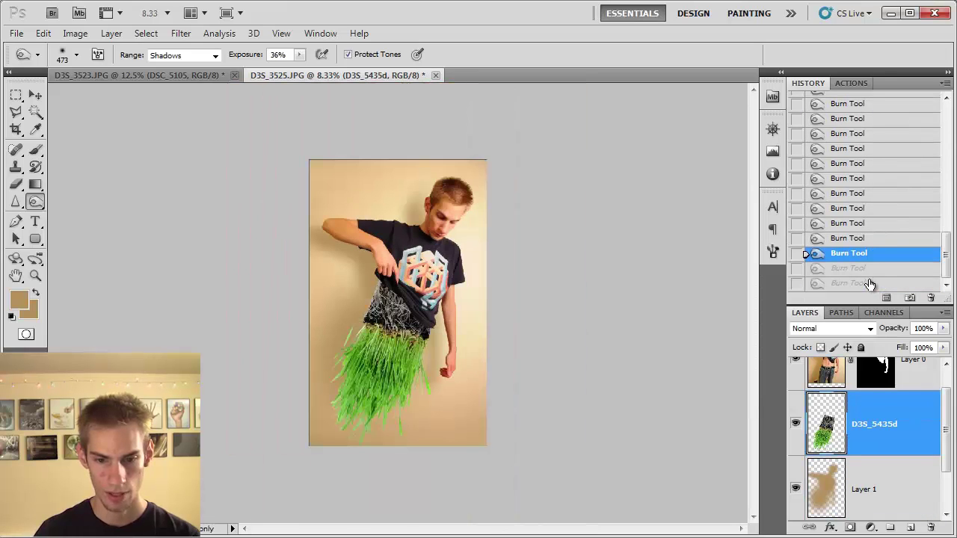
# Step: Review the alternative composites in D3S_3523.JPG, swapping the layer with the ribbed tubes for the DSC_5105 bird layer
pyautogui.scroll(2, 852, 135)
pyautogui.press('m')
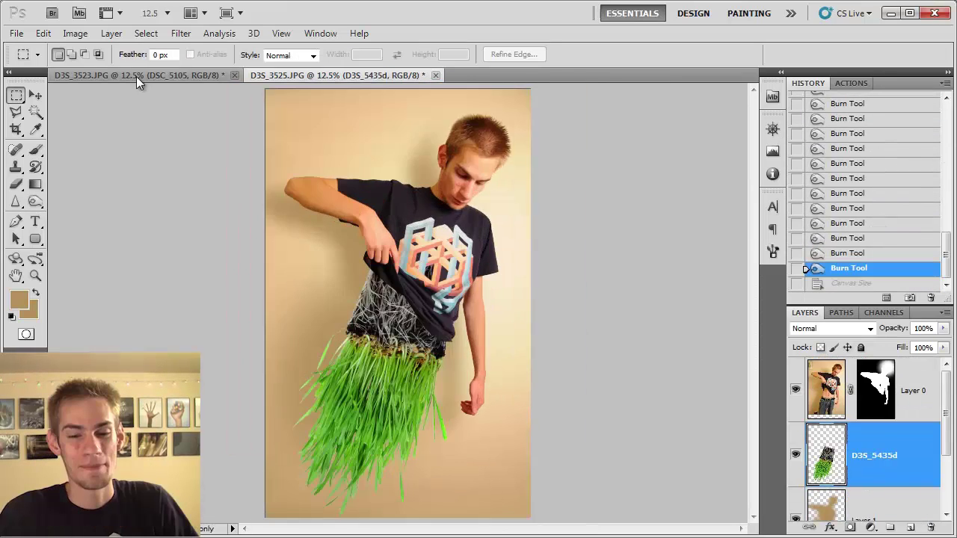
pyautogui.click(139, 75)
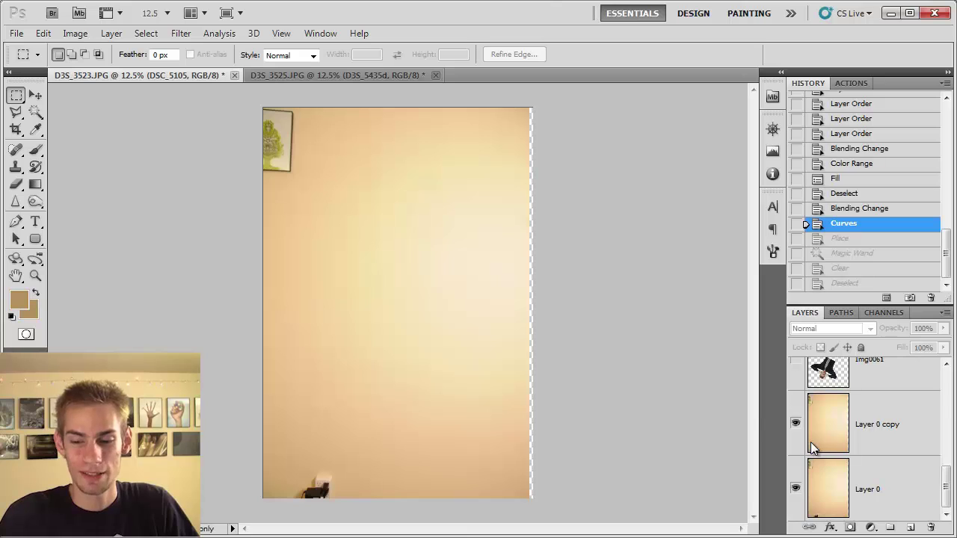
pyautogui.scroll(3, 814, 447)
pyautogui.click(800, 405)
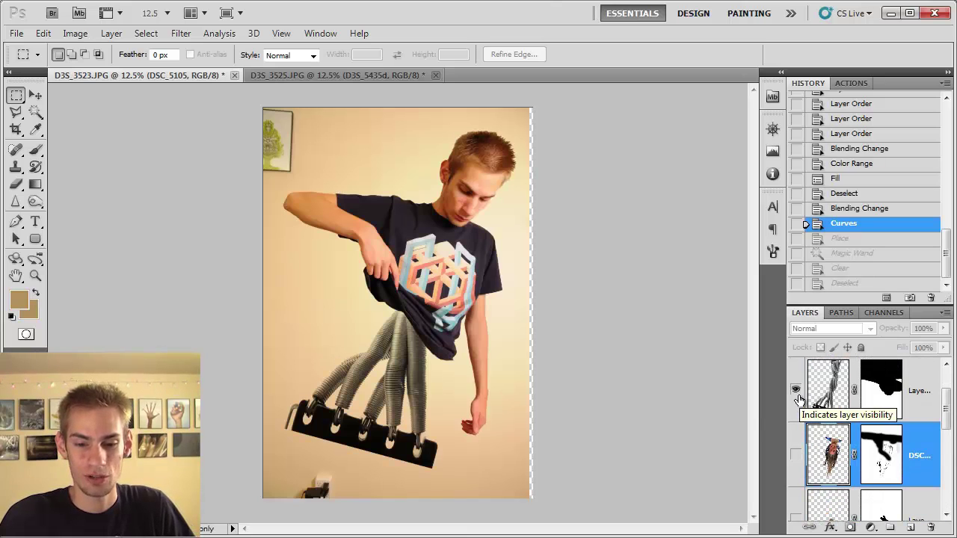
pyautogui.moveTo(795, 390); pyautogui.dragTo(795, 455)
# Step: Swap the D3S_7213 guitar layer for the Img0061 upside-down figure to compare versions, and return to D3S_3525.JPG
pyautogui.scroll(-1, 792, 461)
pyautogui.scroll(-1, 796, 394)
pyautogui.scroll(-1, 797, 458)
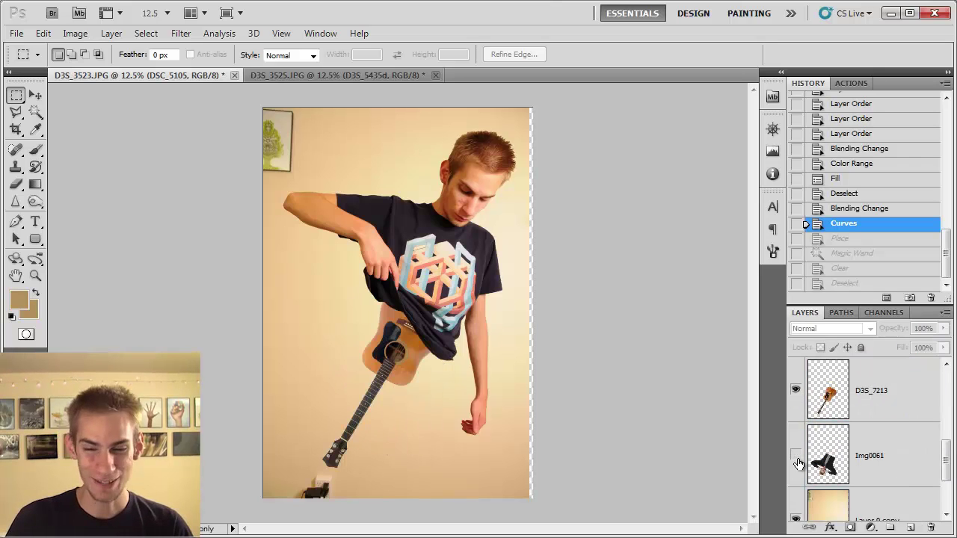
pyautogui.moveTo(796, 392); pyautogui.dragTo(795, 455)
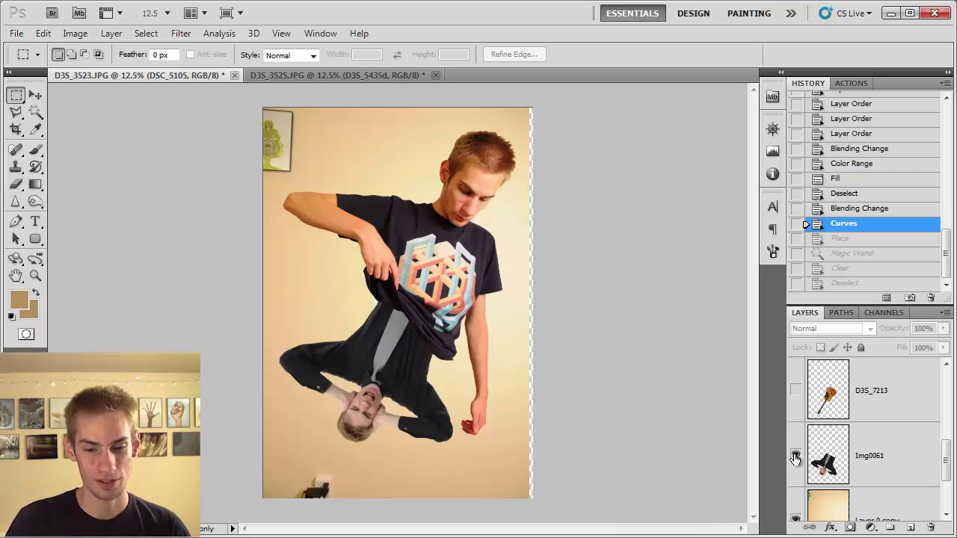
pyautogui.scroll(-1, 796, 458)
pyautogui.hotkey('ctrl', 'Tab')
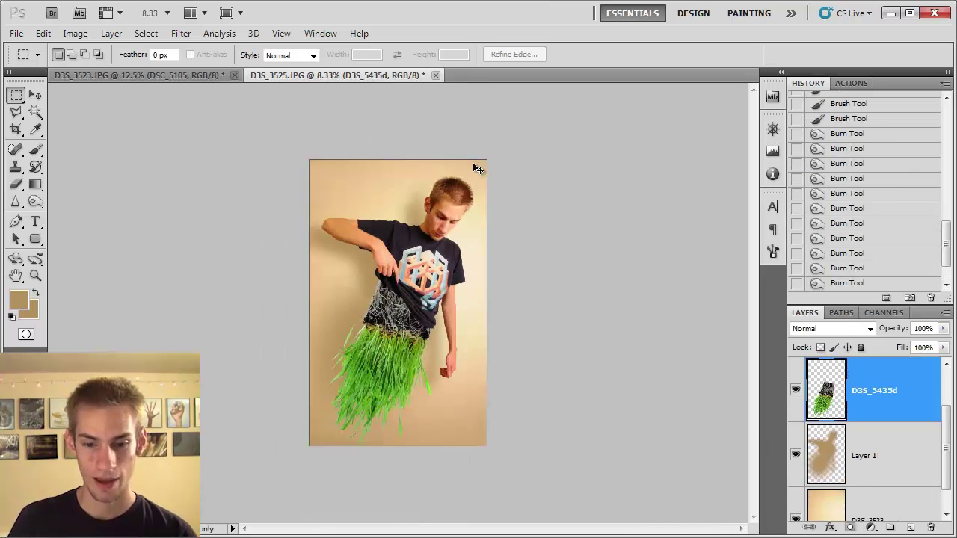